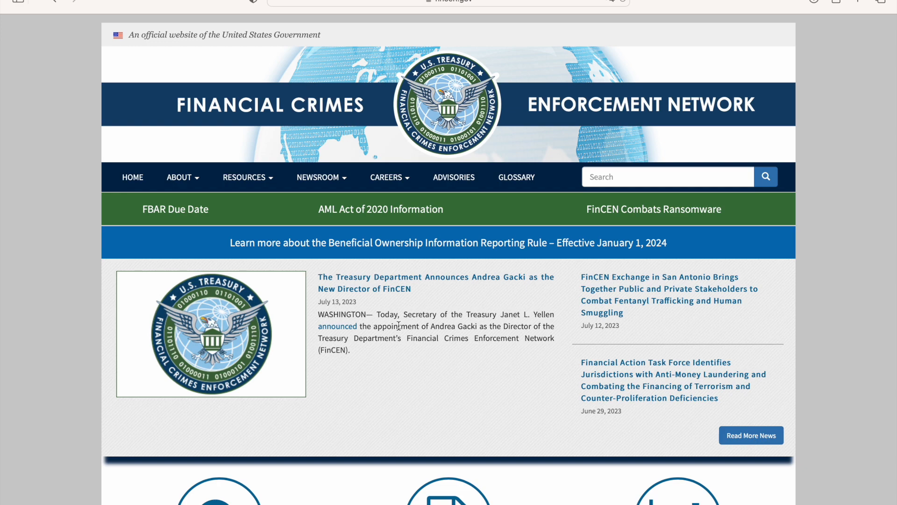
- Go from the FinCEN homepage to the BSA E-Filing System website, confirming the exit from the FinCEN site
scroll(383, 296, "down", 5)
left_click(450, 340)
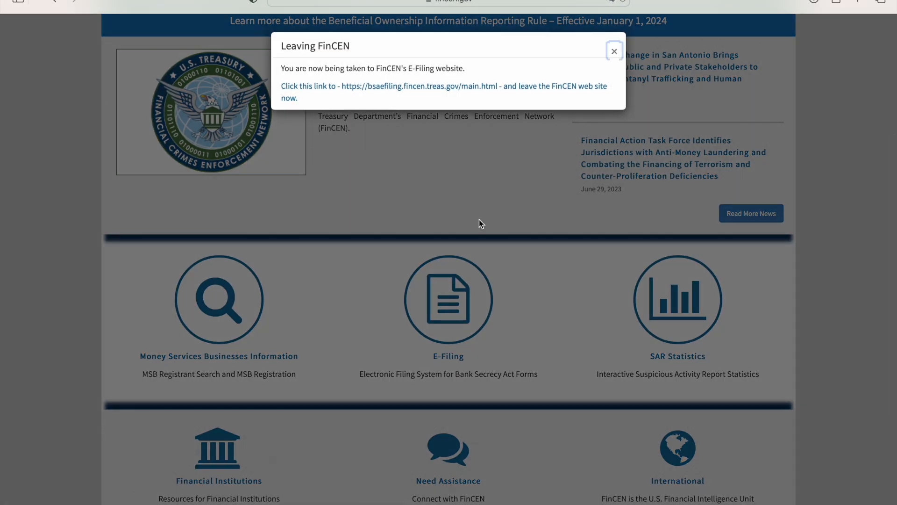
left_click(396, 95)
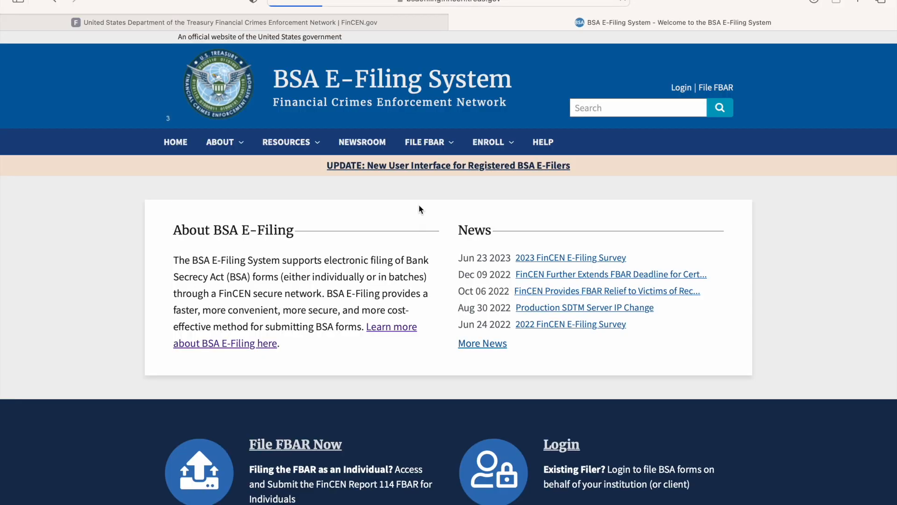
- Find the individual FBAR filing page through the BSA E-Filing information page and choose the online Prepare & Submit method
left_click(238, 350)
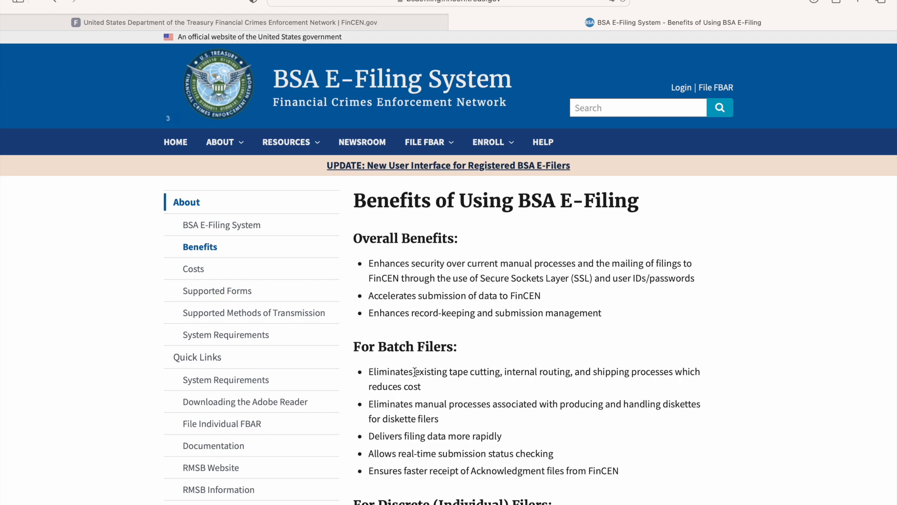
left_click(236, 428)
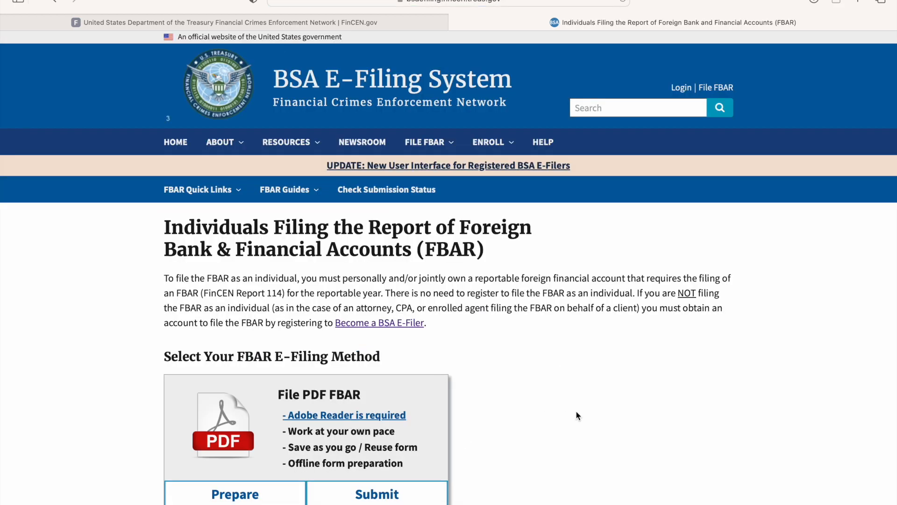
scroll(577, 415, "down", 2)
scroll(577, 415, "down", 4)
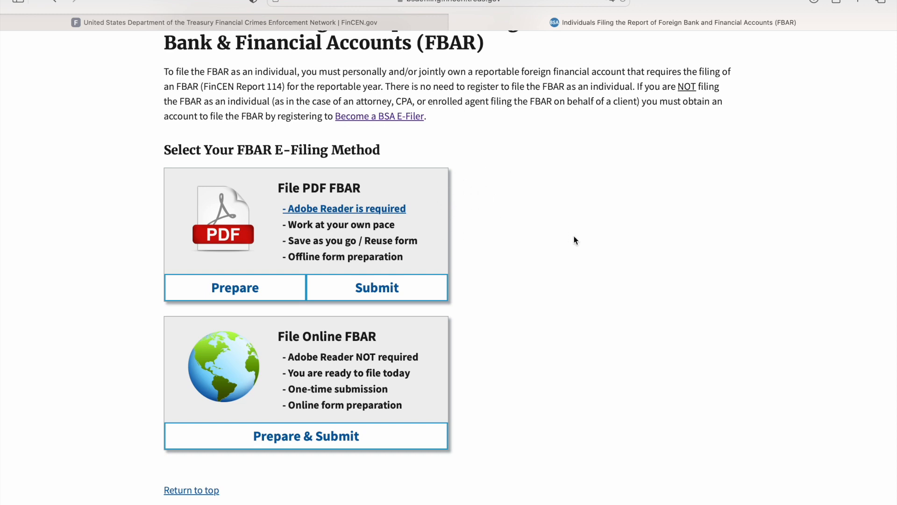
left_click(379, 440)
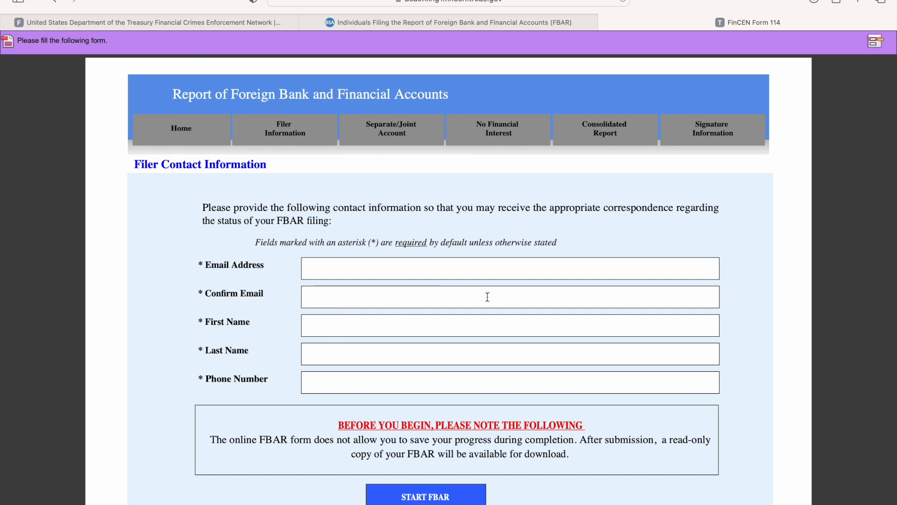
- Start the FBAR with the contact fields left blank and review the filing instructions and filing name item
scroll(487, 296, "down", 10)
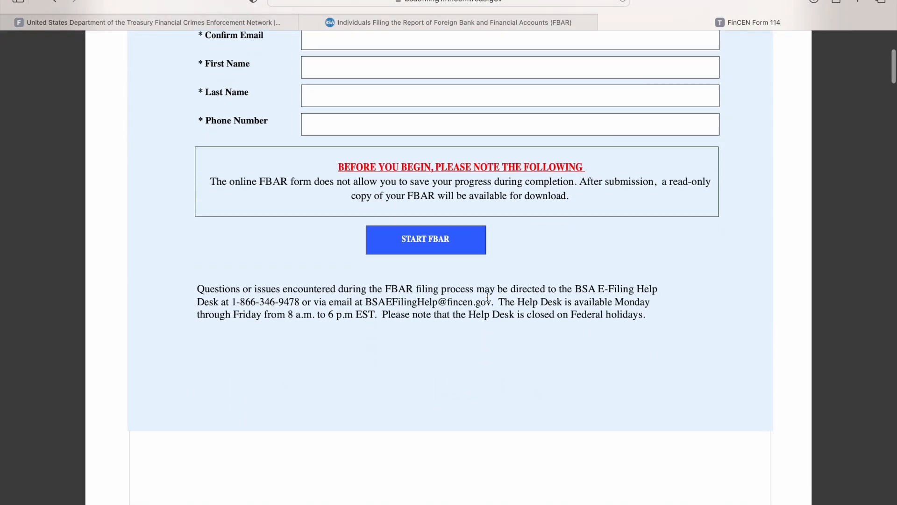
left_click(427, 231)
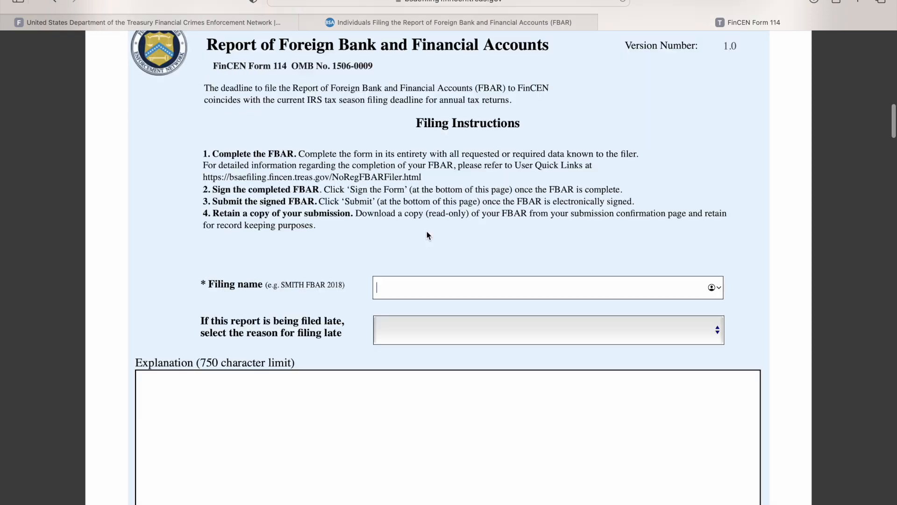
scroll(465, 276, "up", 3)
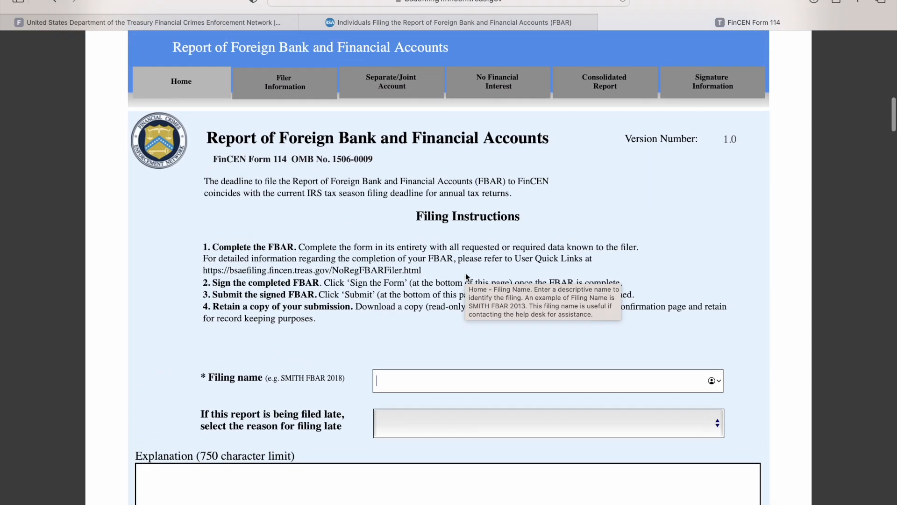
scroll(465, 272, "down", 1)
scroll(465, 273, "up", 6)
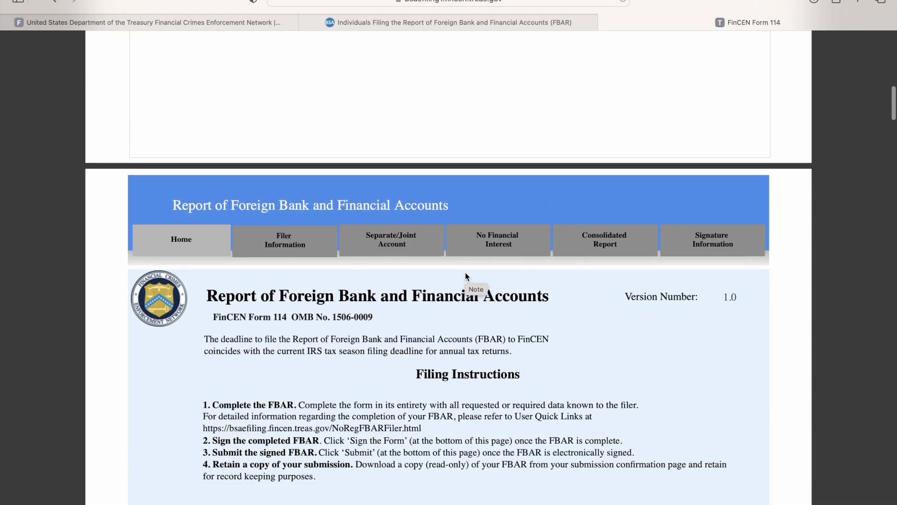
scroll(465, 277, "down", 5)
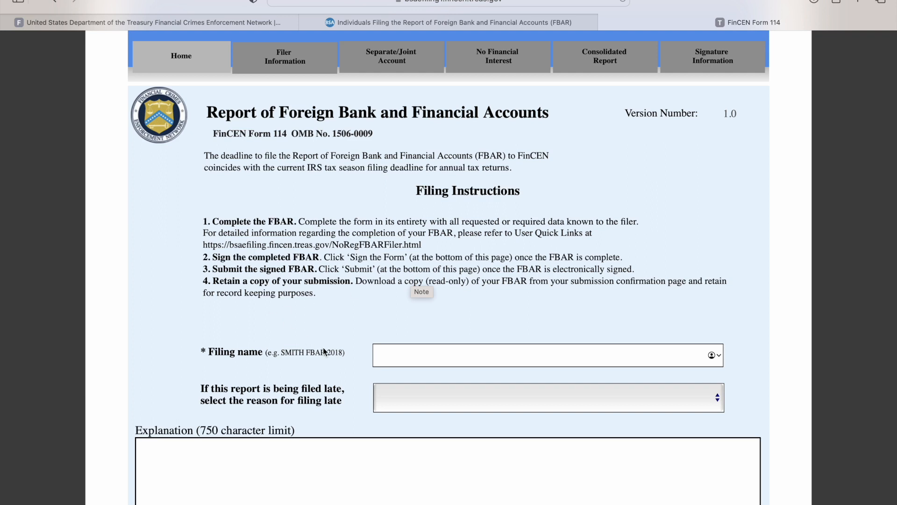
mouse_move(330, 356)
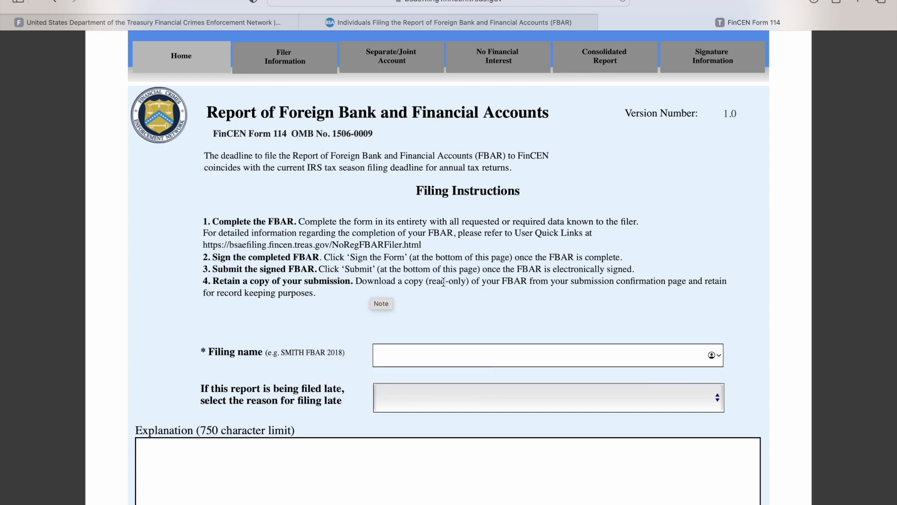
- Examine the late-filing reasons, the explanation box, the sign and submit section, and the Privacy Act notice
scroll(494, 330, "down", 2)
left_click(686, 348)
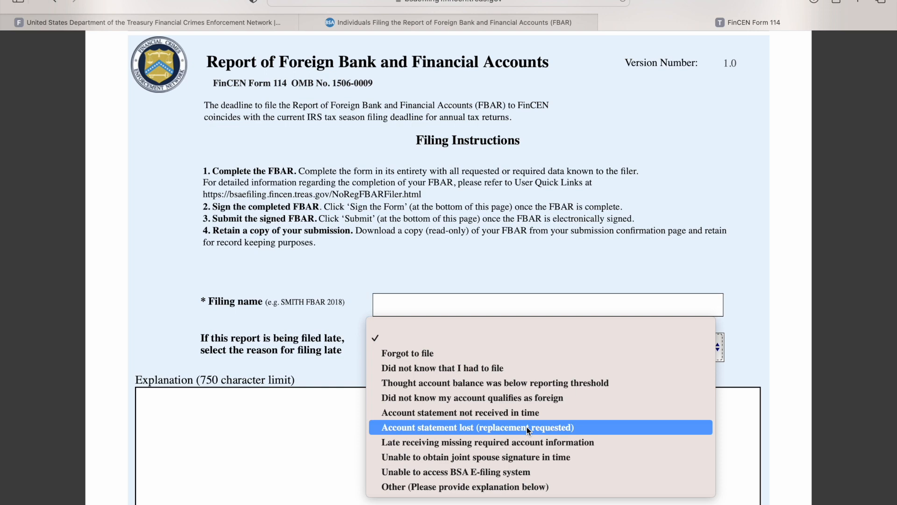
left_click(672, 203)
scroll(436, 407, "down", 5)
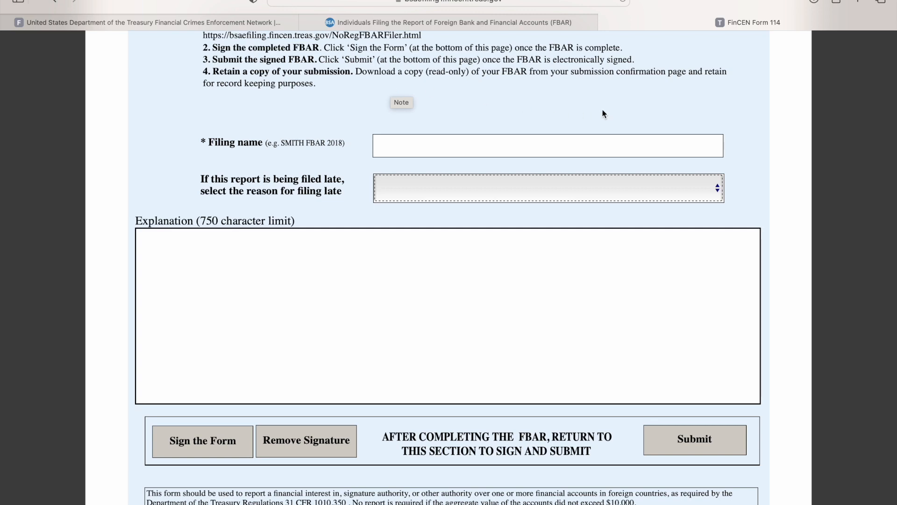
scroll(601, 109, "down", 6)
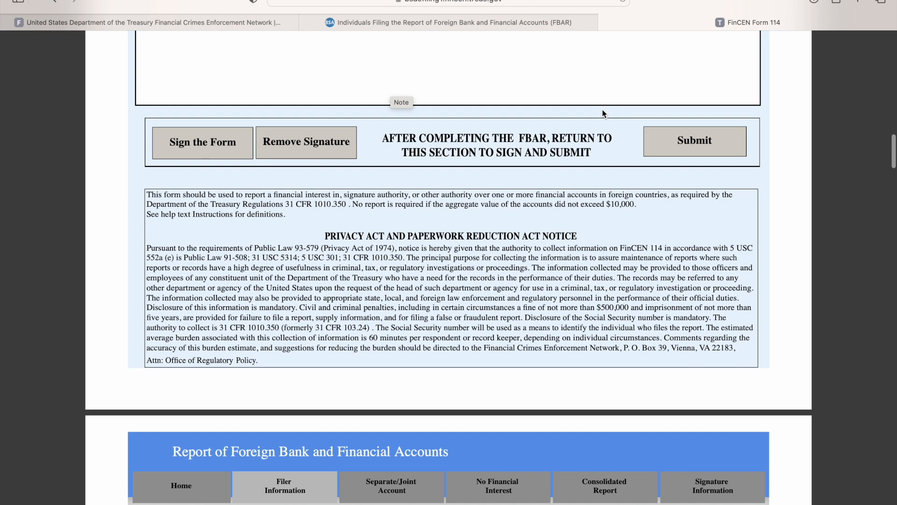
scroll(445, 271, "down", 2)
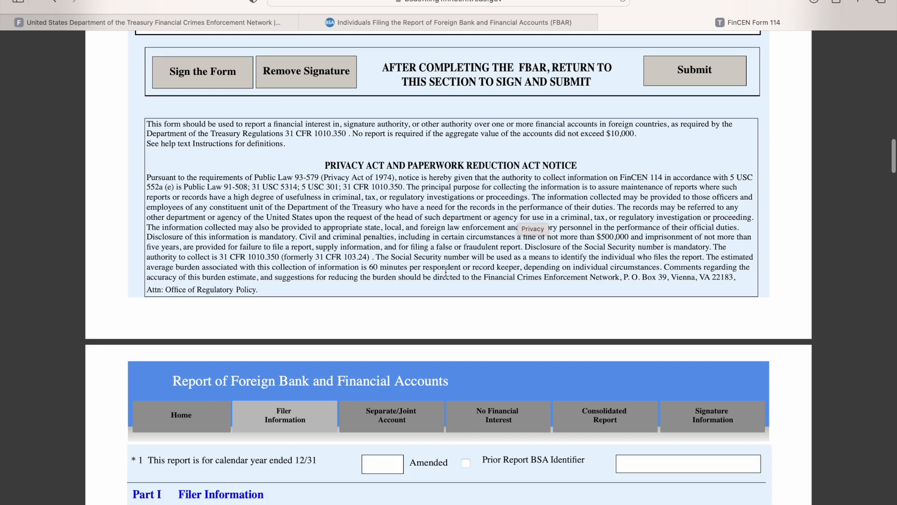
scroll(446, 271, "up", 3)
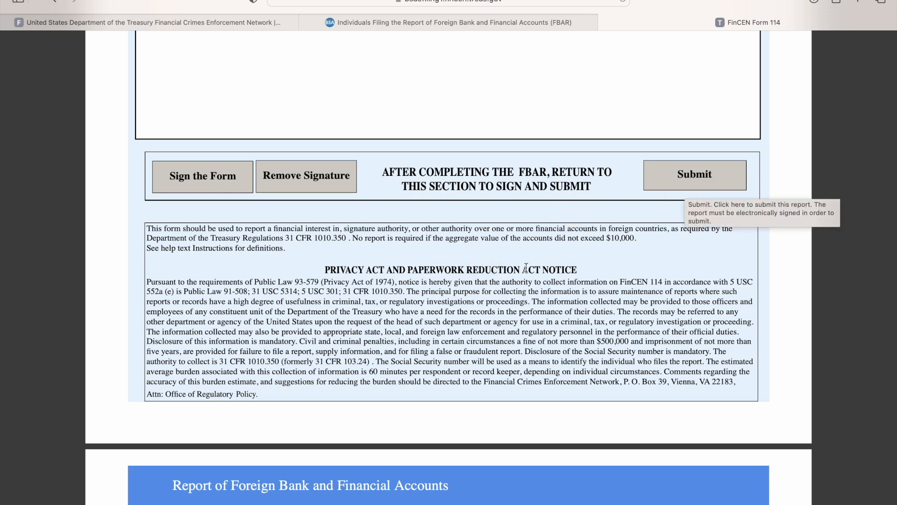
scroll(526, 270, "down", 10)
- In Filer Information, set the report's calendar year to 2022 and the type of filer to Individual
scroll(527, 270, "down", 2)
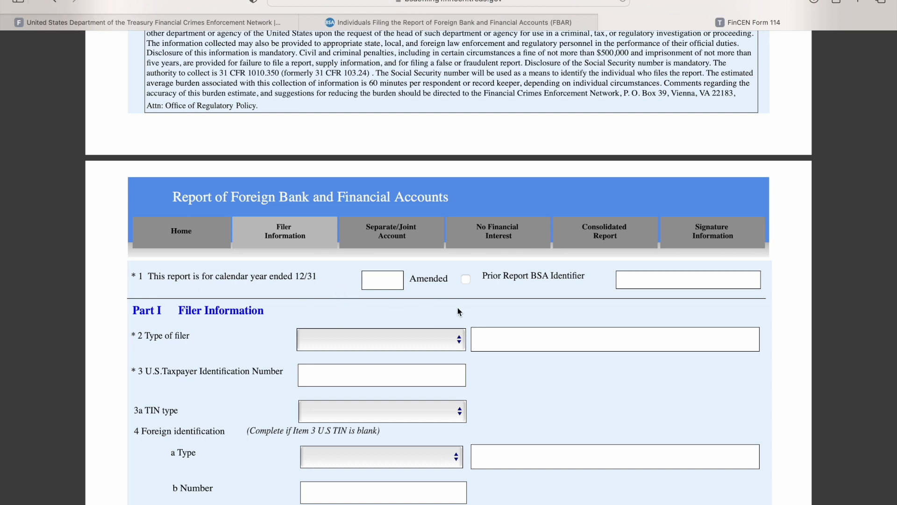
type("2022")
scroll(487, 305, "down", 2)
left_click(374, 307)
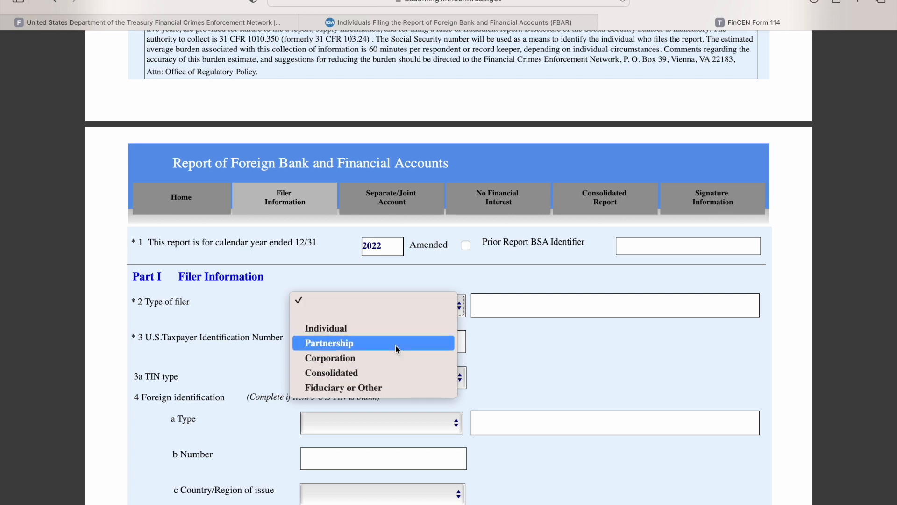
left_click(395, 331)
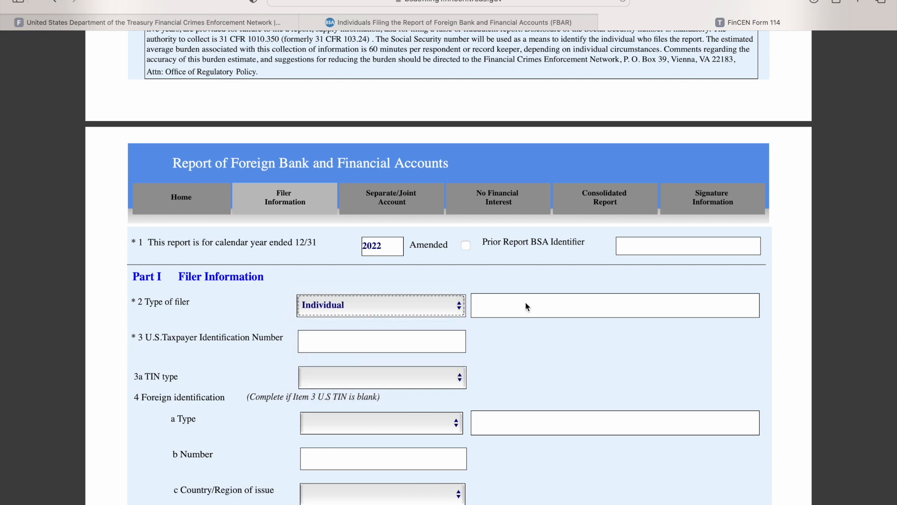
- Examine the U.S. Taxpayer Identification Number guidance, the filer type options, and the TIN type choices
left_click(463, 345)
mouse_move(239, 346)
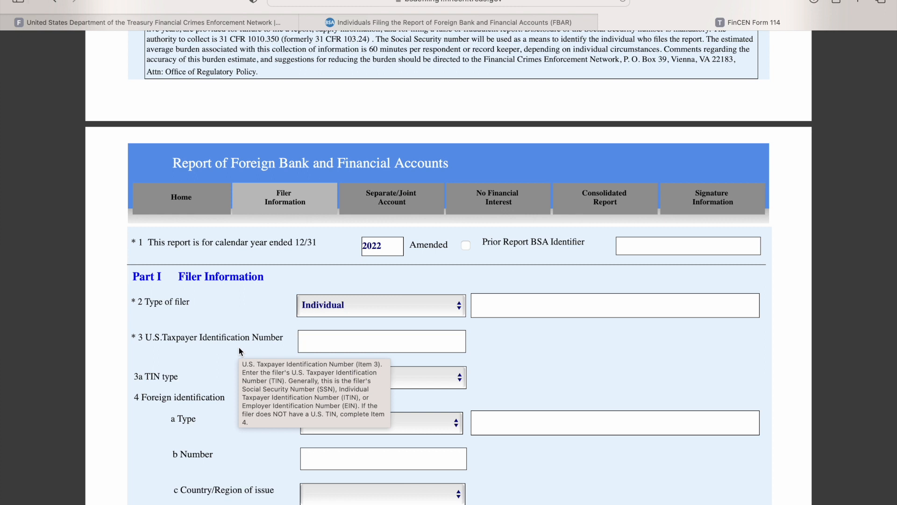
left_click(366, 309)
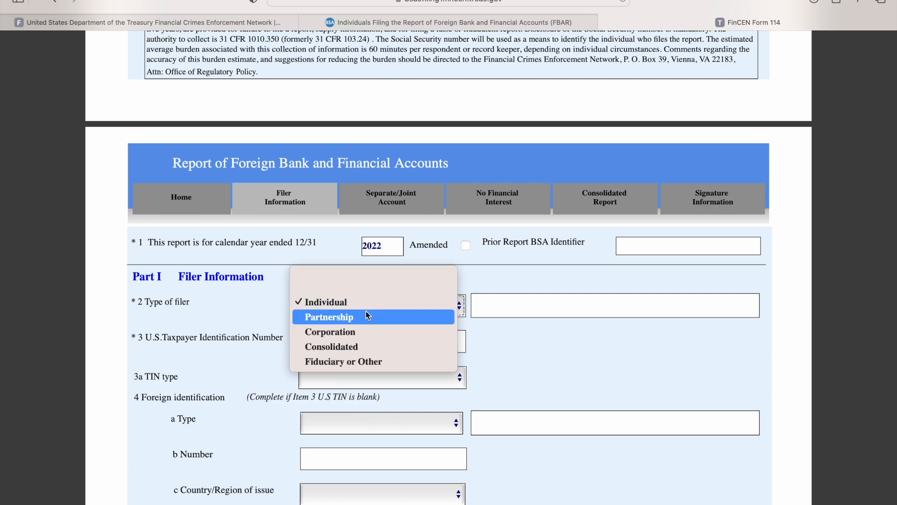
left_click(539, 355)
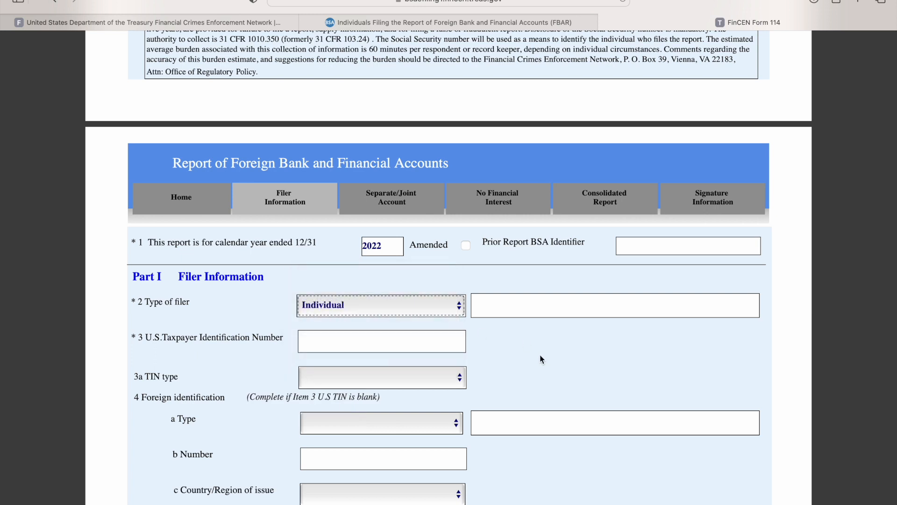
scroll(496, 370, "down", 1)
scroll(497, 370, "down", 1)
left_click(414, 349)
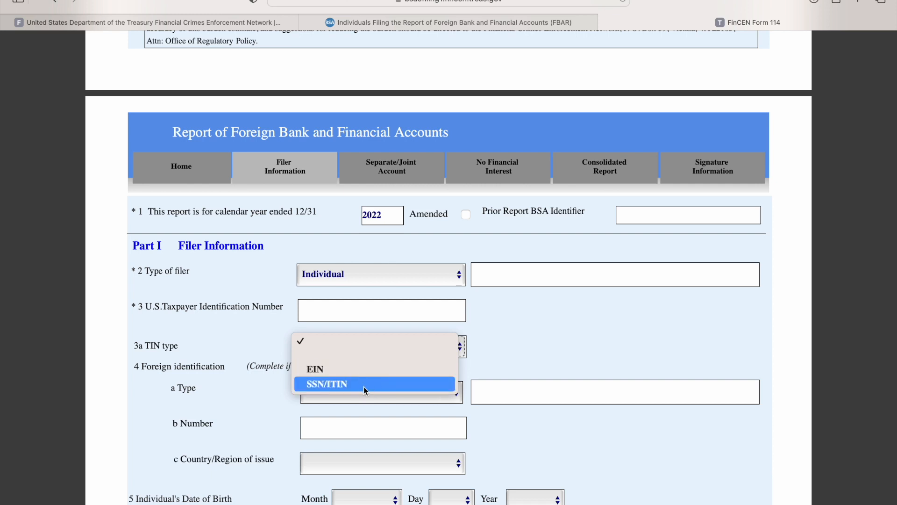
left_click(523, 343)
- Examine the foreign identification guidance and the available identification types in item 4
scroll(524, 343, "down", 2)
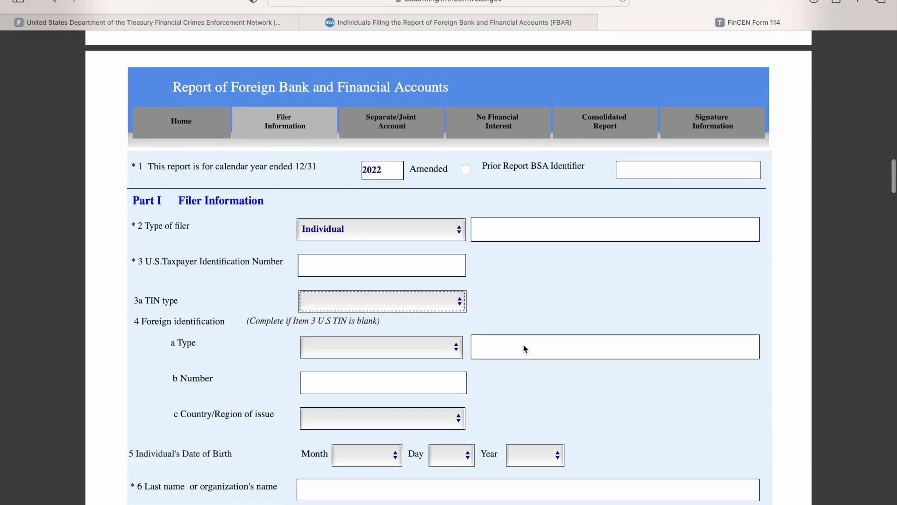
mouse_move(368, 345)
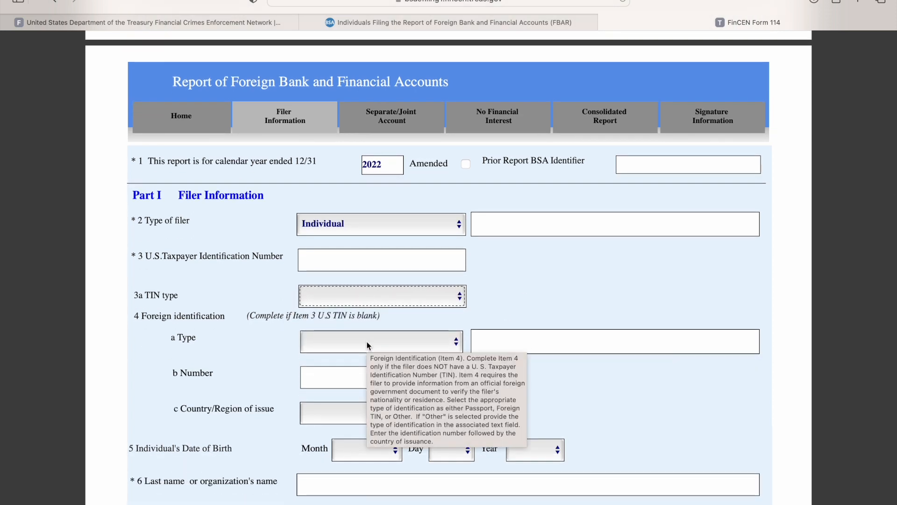
left_click(364, 338)
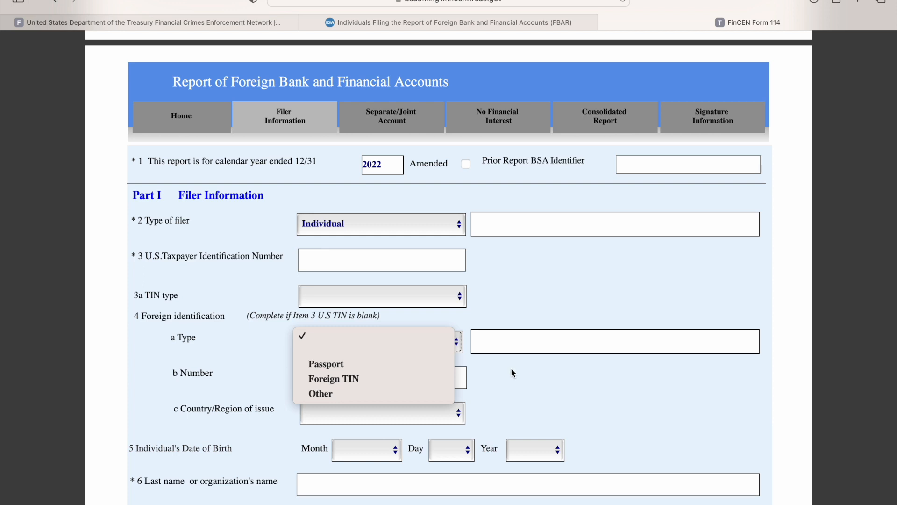
left_click(540, 370)
scroll(537, 366, "down", 2)
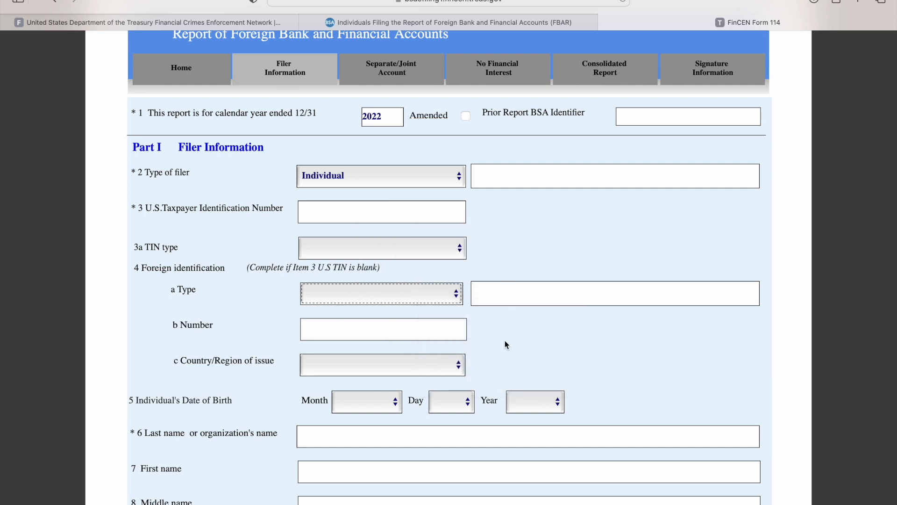
scroll(505, 344, "down", 1)
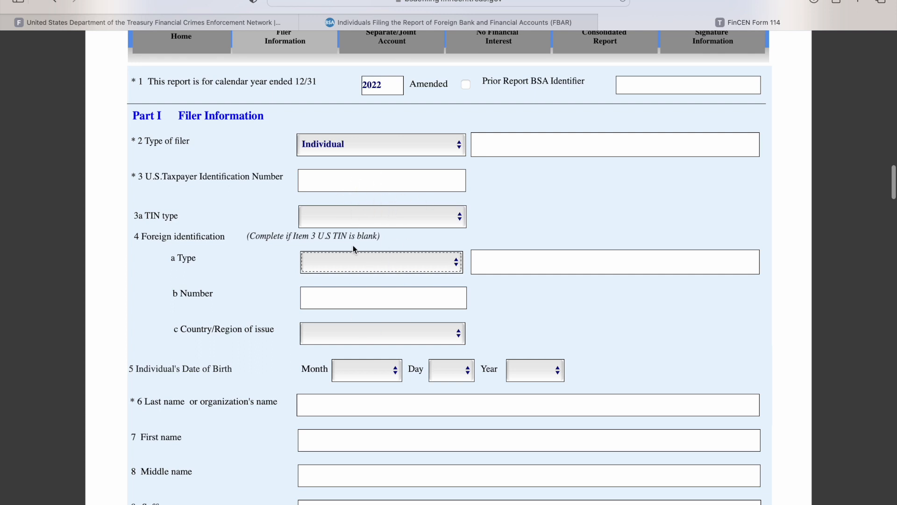
- Review the filer's name, address and country/region items, and questions 14a and 14b about 25 or more accounts
scroll(372, 357, "down", 2)
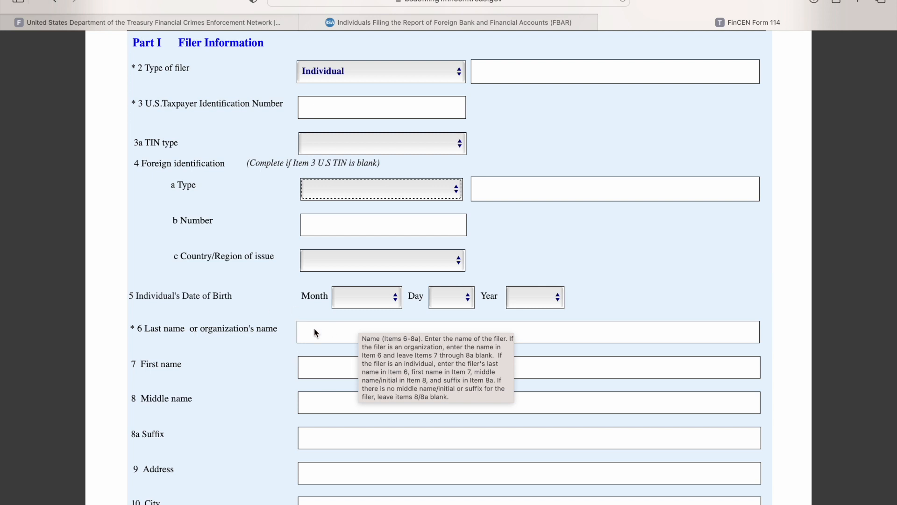
scroll(640, 250, "down", 2)
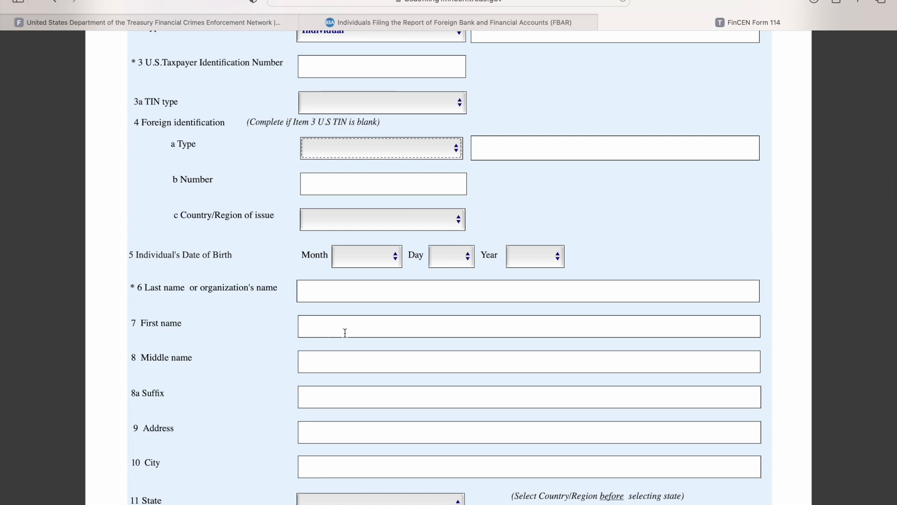
scroll(344, 331, "down", 2)
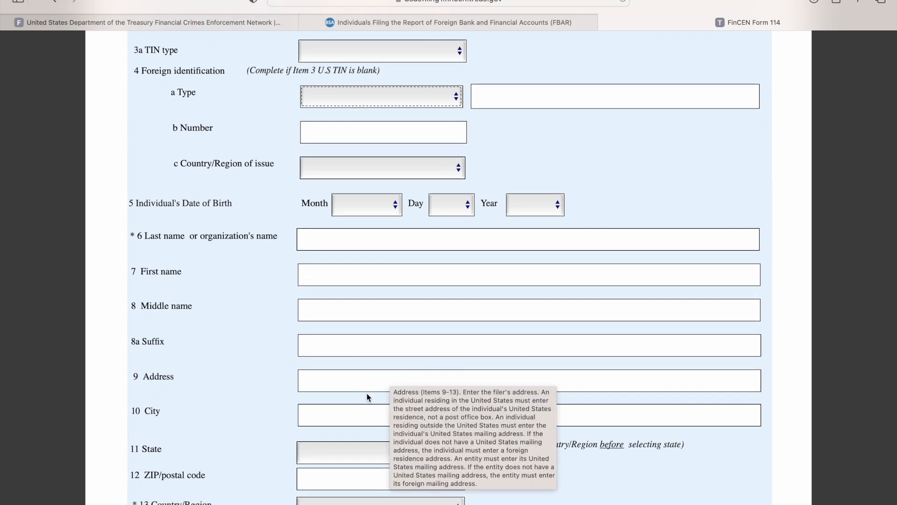
scroll(348, 382, "down", 2)
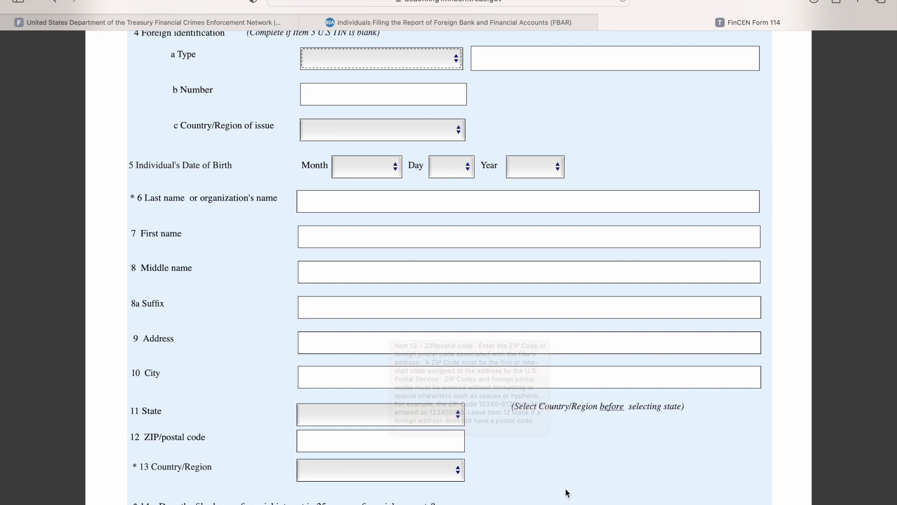
left_click(422, 477)
left_click(596, 447)
scroll(596, 448, "down", 4)
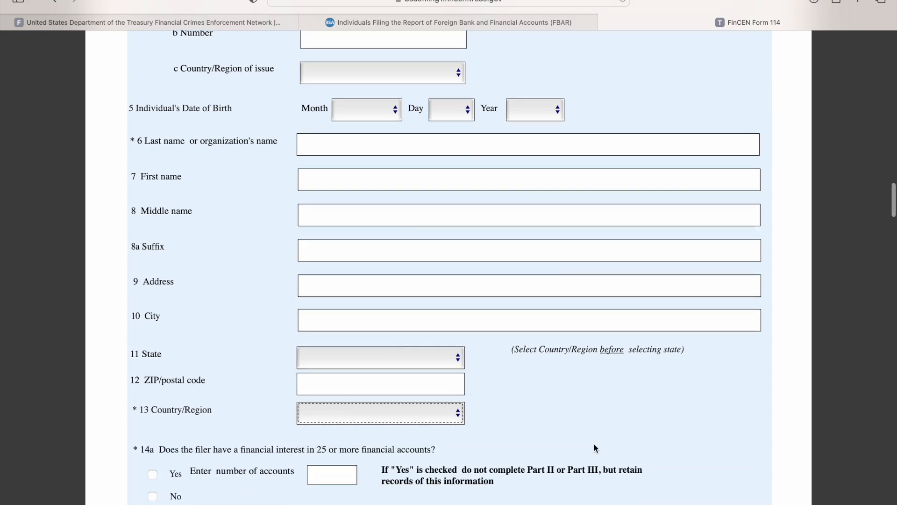
scroll(584, 430, "down", 5)
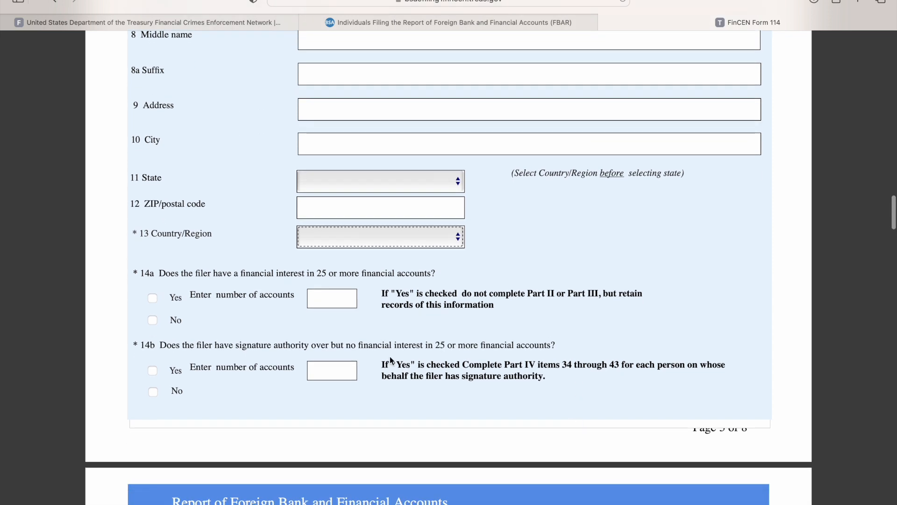
- Answer No to questions 14a and 14b about financial interest in or signature authority over 25 or more accounts
left_click(428, 246)
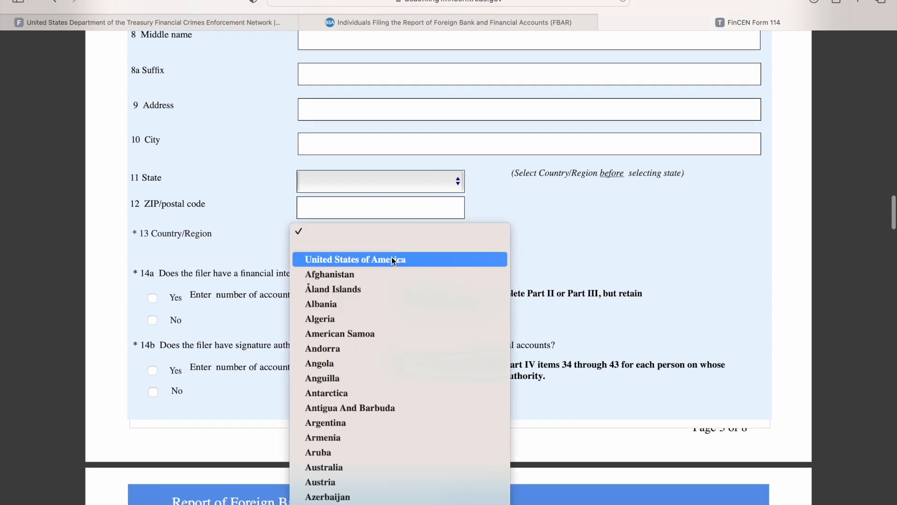
left_click(560, 232)
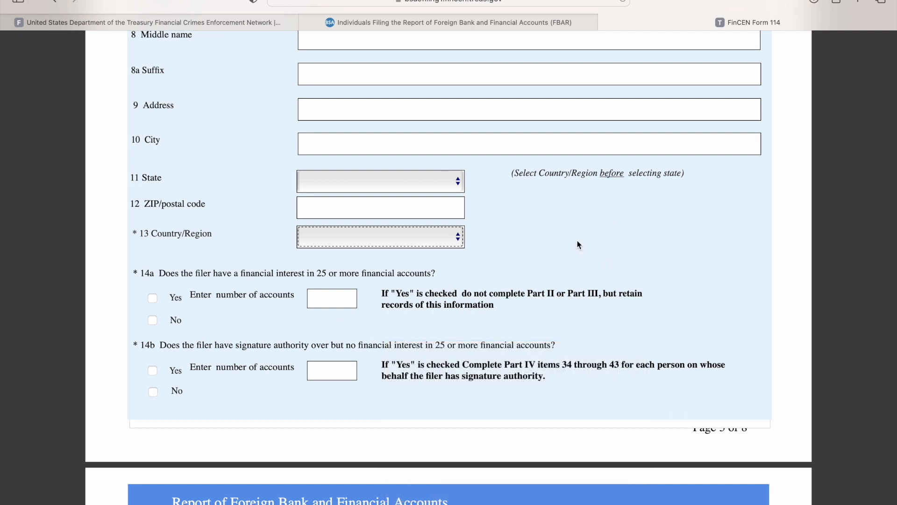
left_click(153, 322)
scroll(242, 312, "down", 1)
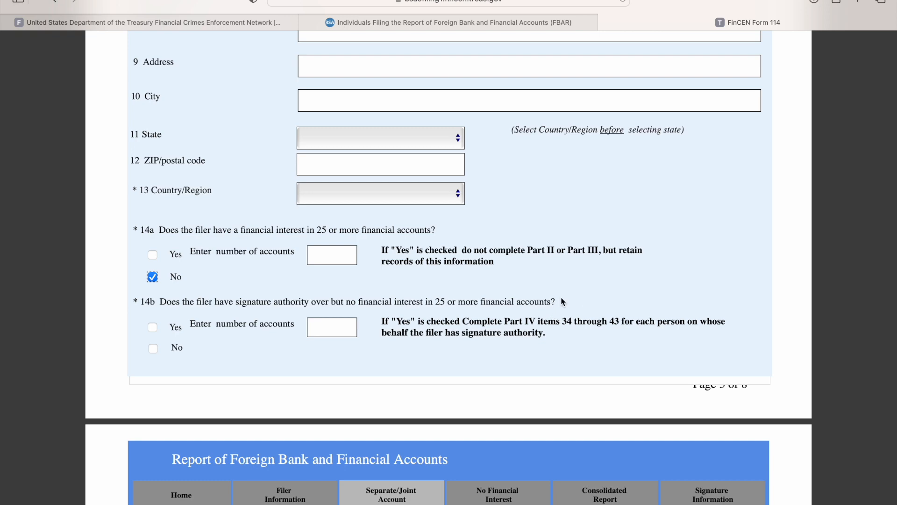
mouse_move(563, 302)
left_click(153, 349)
scroll(379, 318, "down", 5)
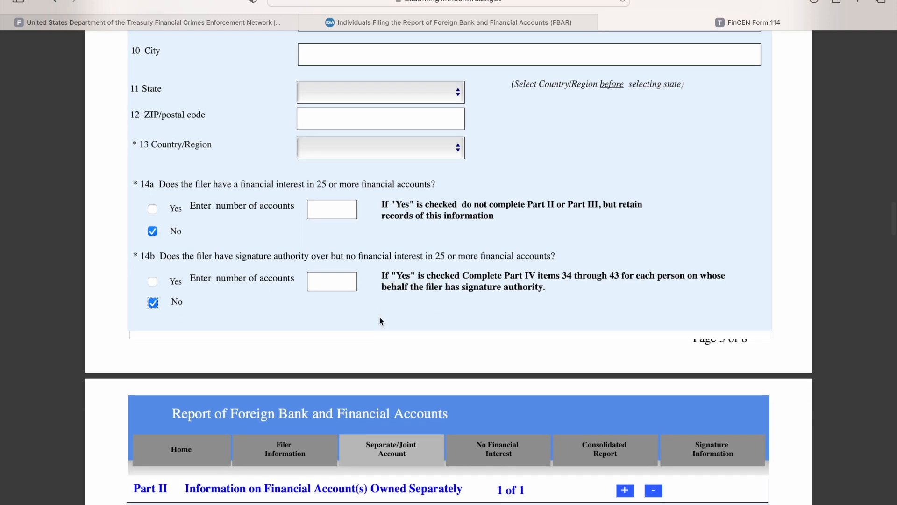
- For the separately owned account in Part II, set the account type to Bank and the maximum account value to 25000
scroll(379, 320, "down", 7)
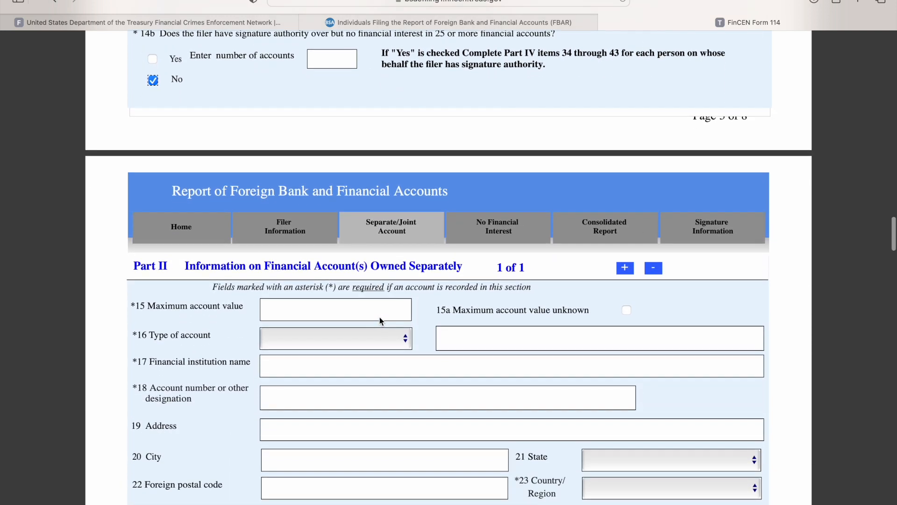
scroll(301, 293, "up", 1)
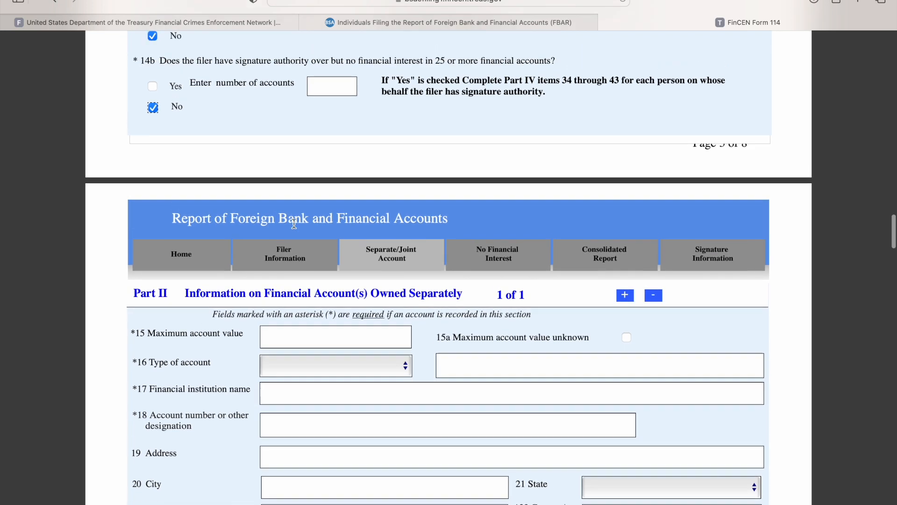
mouse_move(327, 340)
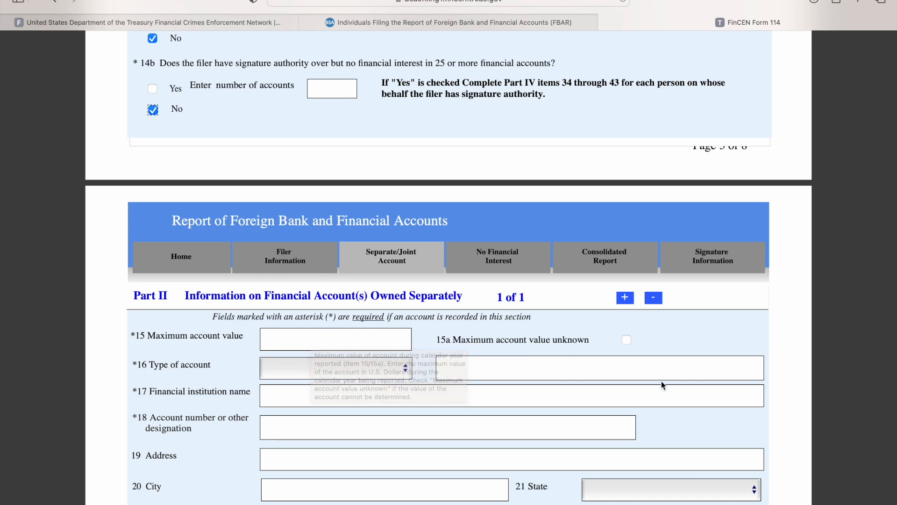
left_click(351, 375)
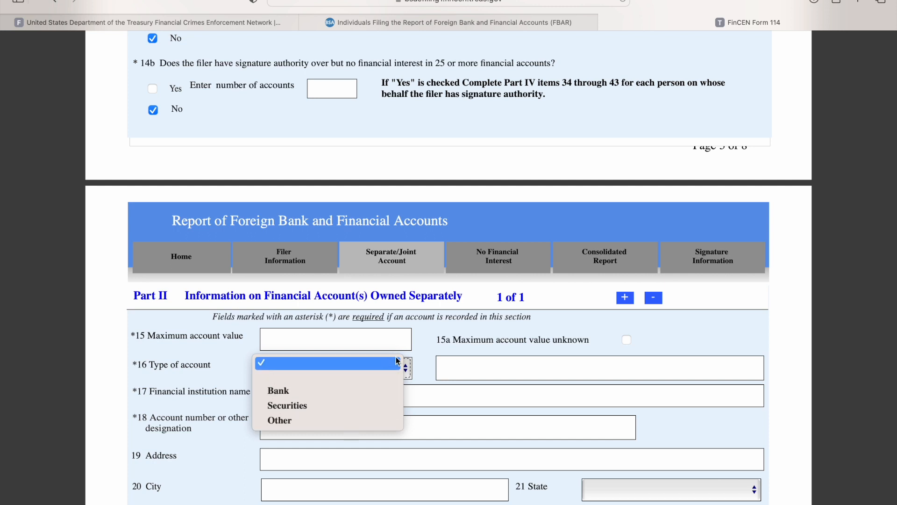
left_click(366, 395)
left_click(329, 343)
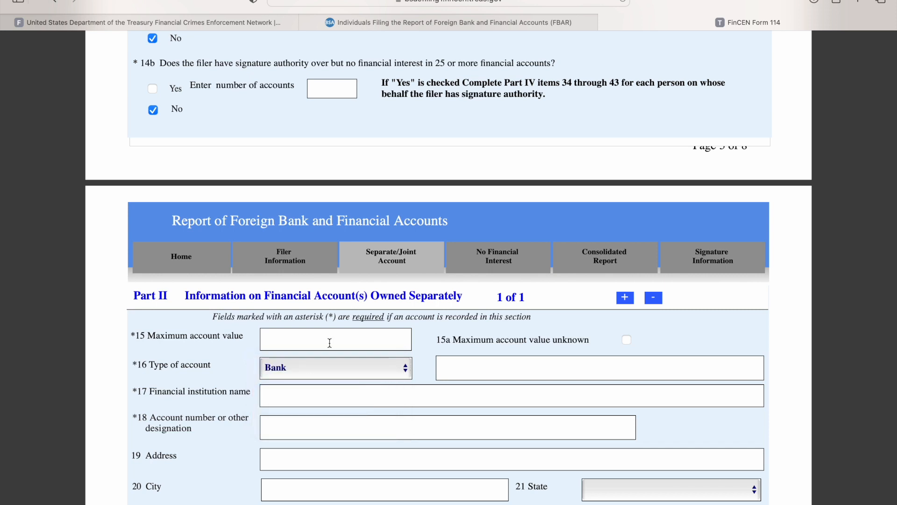
type("25000")
- Enter Bank of Australia as the Part II financial institution name and fill in the account number
left_click(526, 405)
type("Bank of")
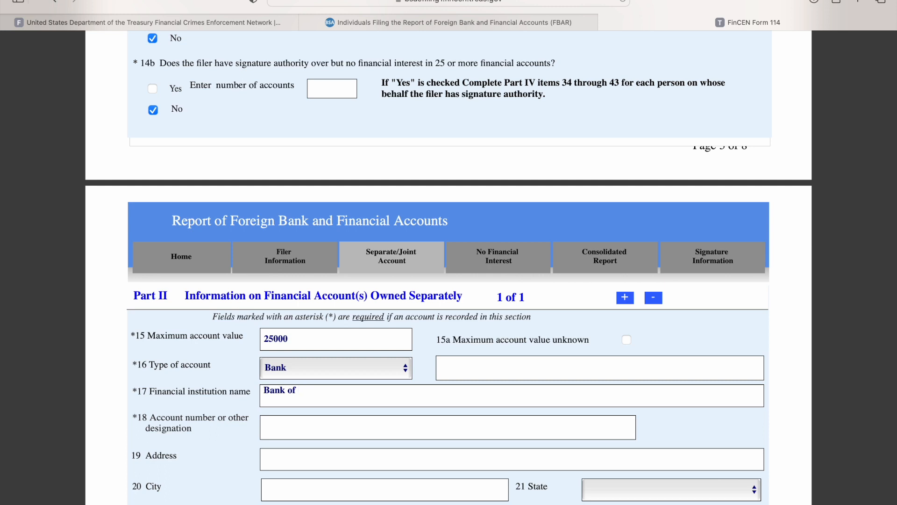
type(" Australia")
left_click(285, 425)
type("000000000")
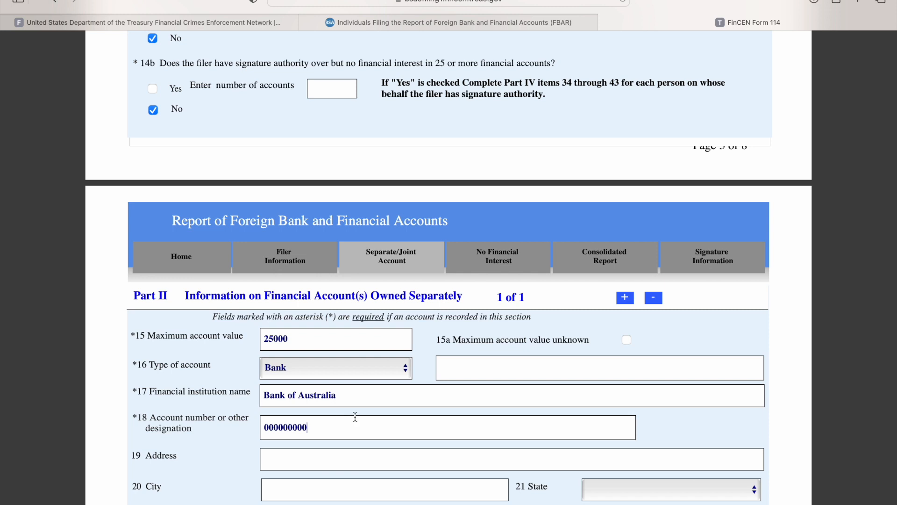
left_click(340, 397)
- Review the financial institution address items in Part II and the jointly owned account items in Part III
scroll(372, 418, "down", 2)
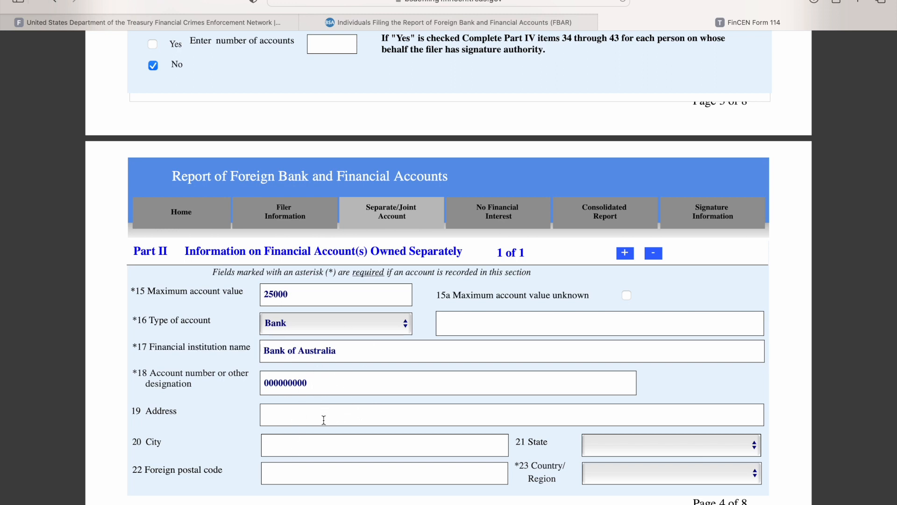
scroll(324, 419, "down", 3)
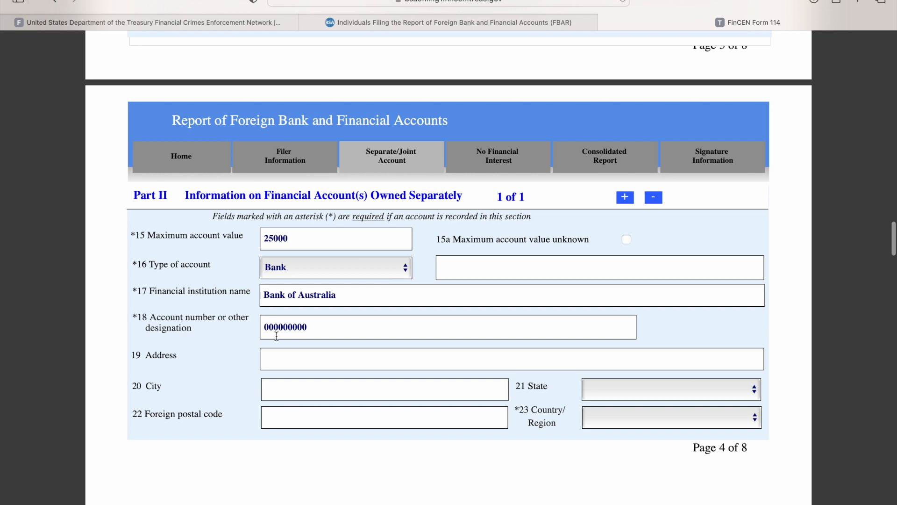
scroll(414, 374, "down", 2)
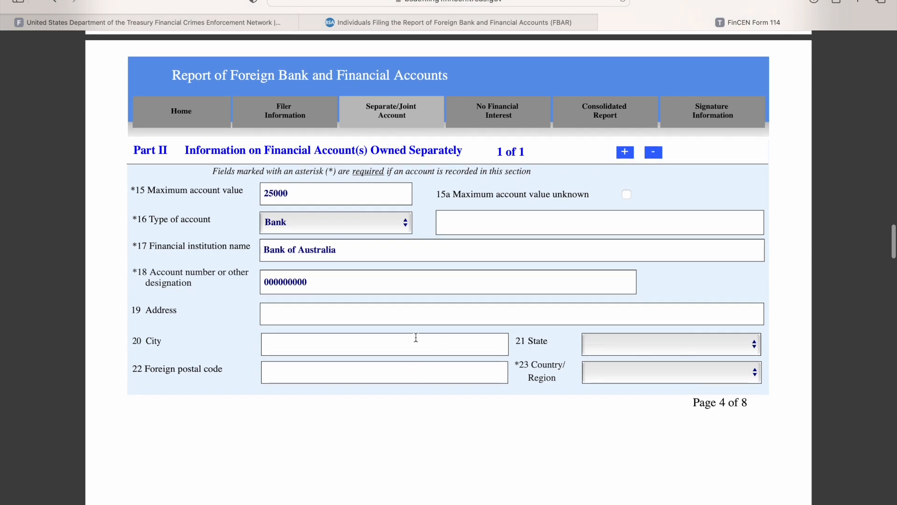
scroll(377, 332, "down", 2)
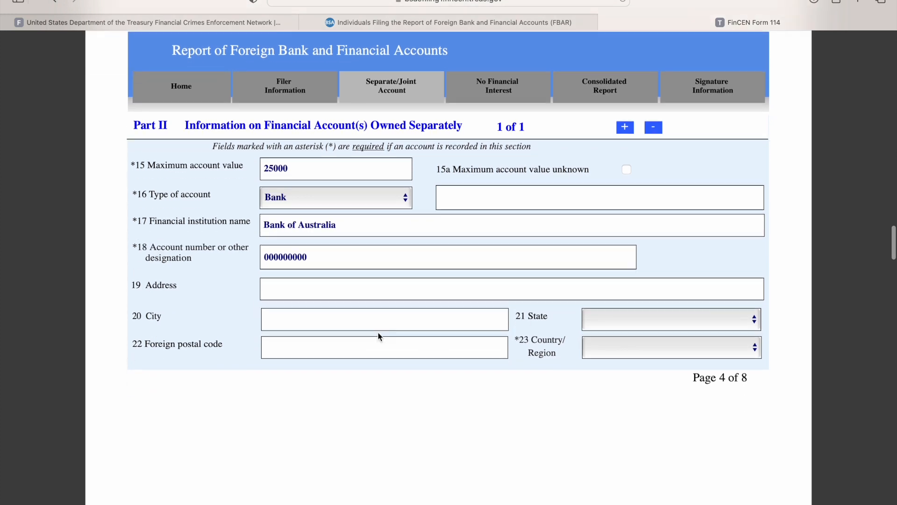
scroll(377, 333, "down", 3)
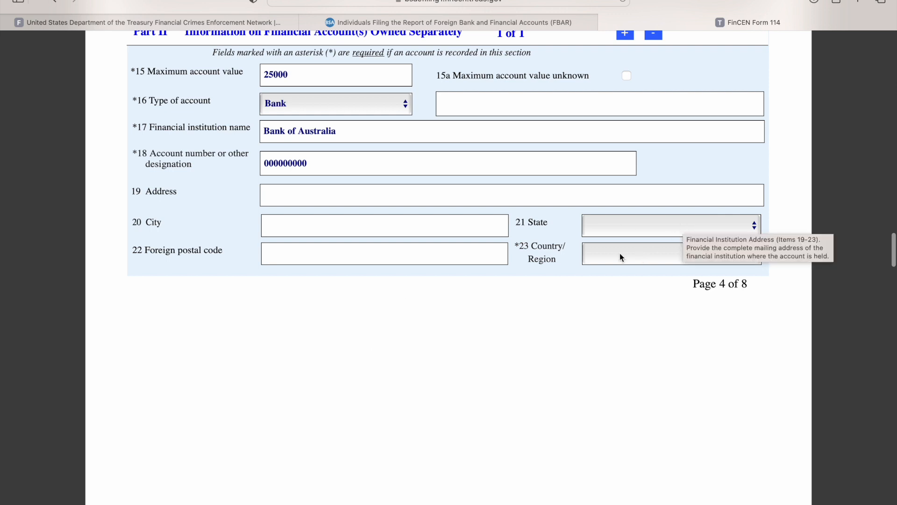
scroll(365, 276, "down", 20)
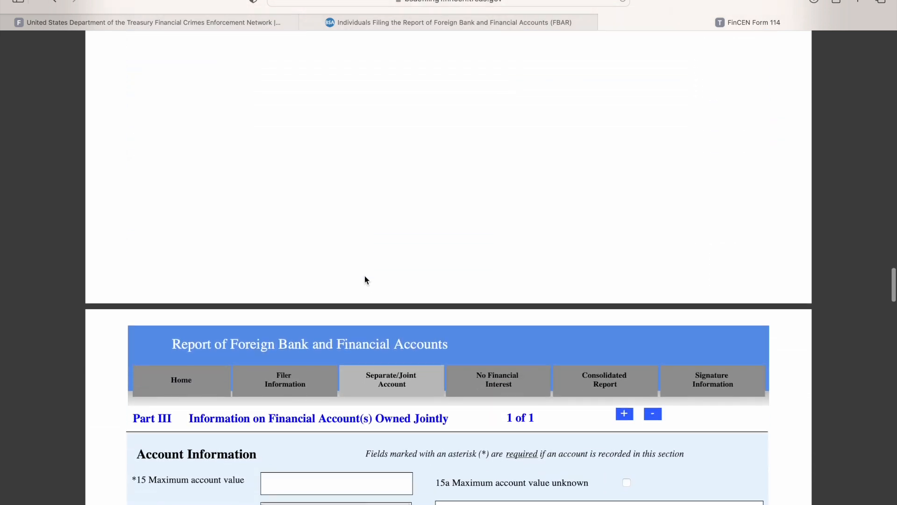
scroll(364, 275, "down", 8)
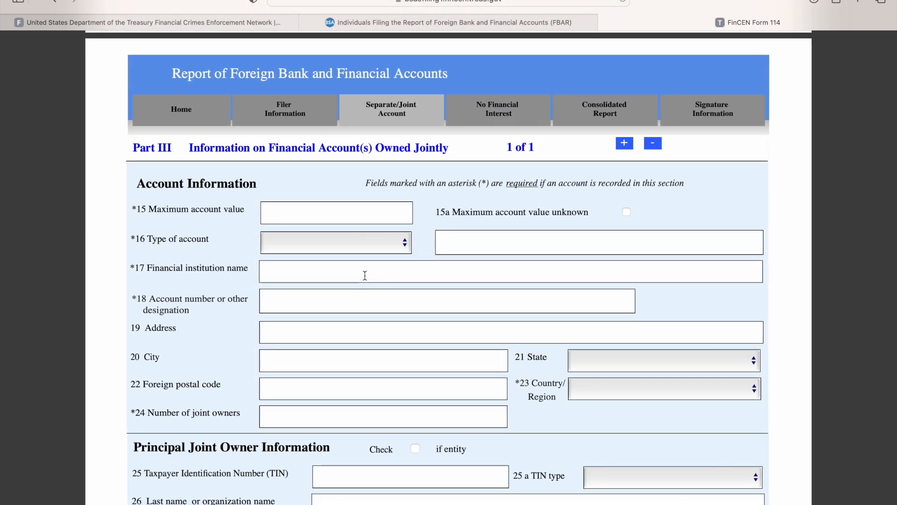
- Add two more blank entries to Part II for a second and a third separately owned account
scroll(365, 275, "up", 20)
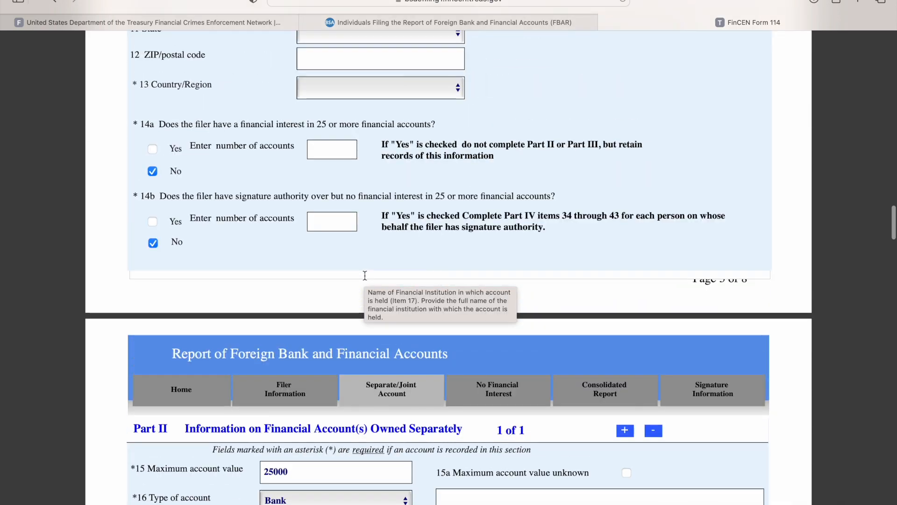
scroll(365, 278, "down", 6)
scroll(365, 277, "down", 1)
left_click(625, 246)
scroll(499, 293, "down", 9)
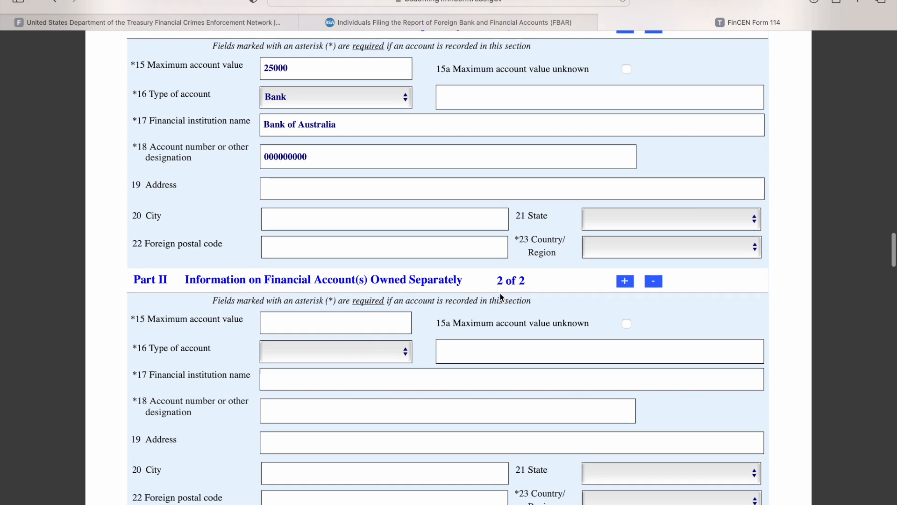
left_click(367, 302)
scroll(317, 303, "up", 9)
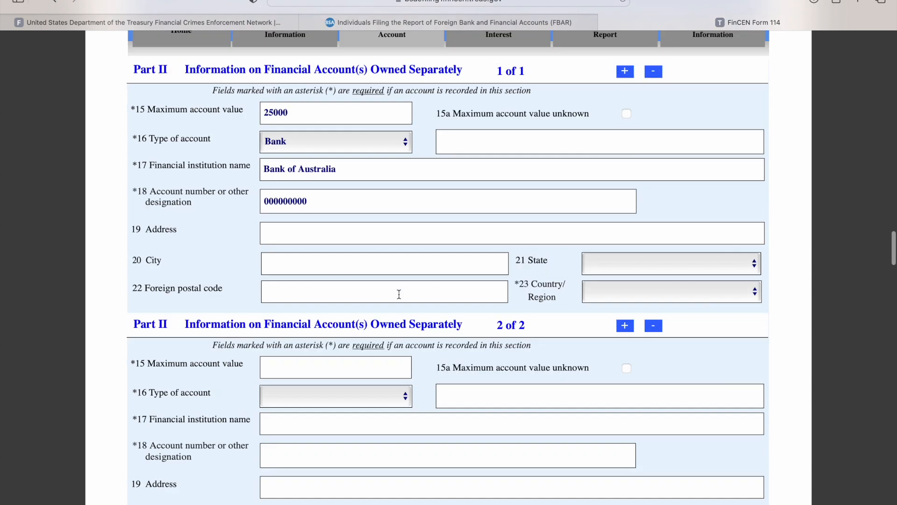
scroll(448, 290, "down", 13)
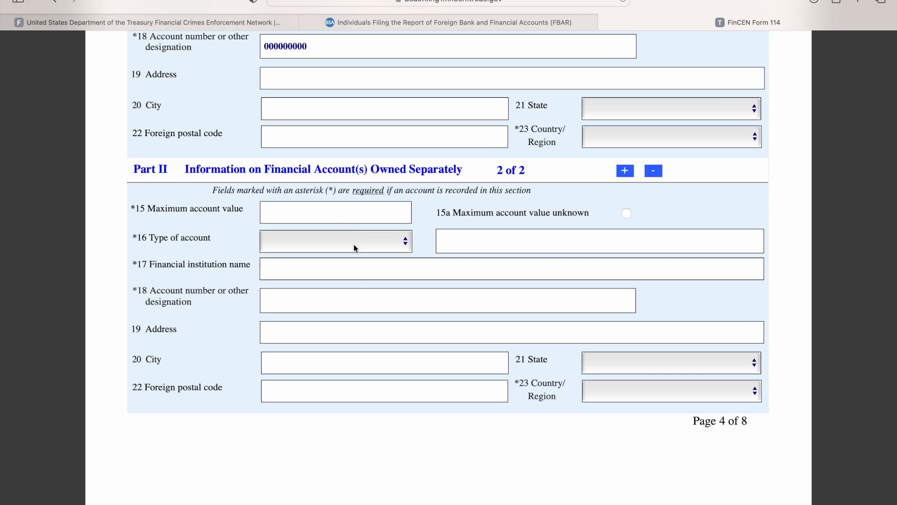
left_click(625, 171)
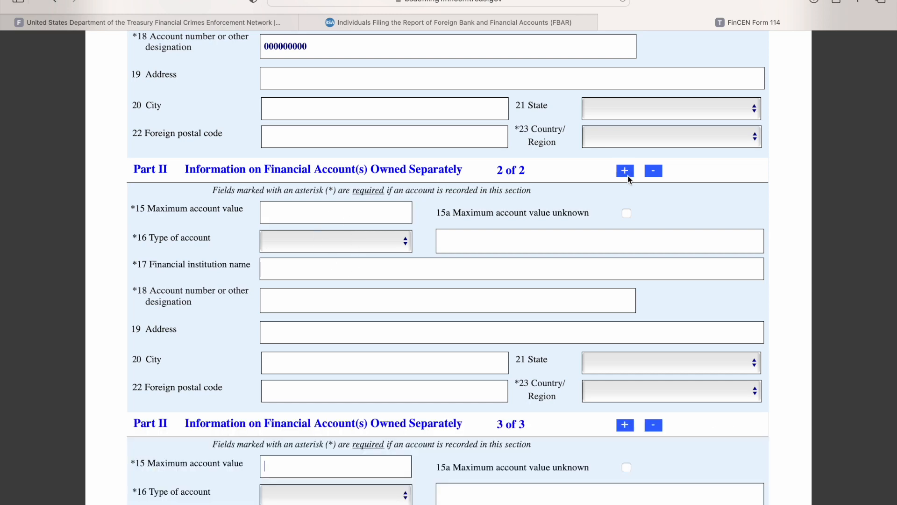
- For the jointly owned account in Part III, set the maximum account value to 25000 and the account type to Bank
scroll(585, 257, "down", 20)
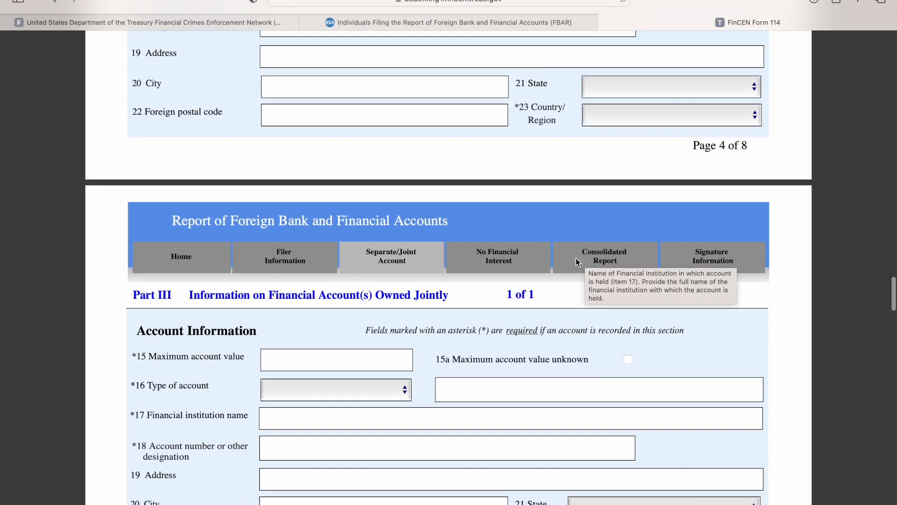
scroll(484, 287, "down", 5)
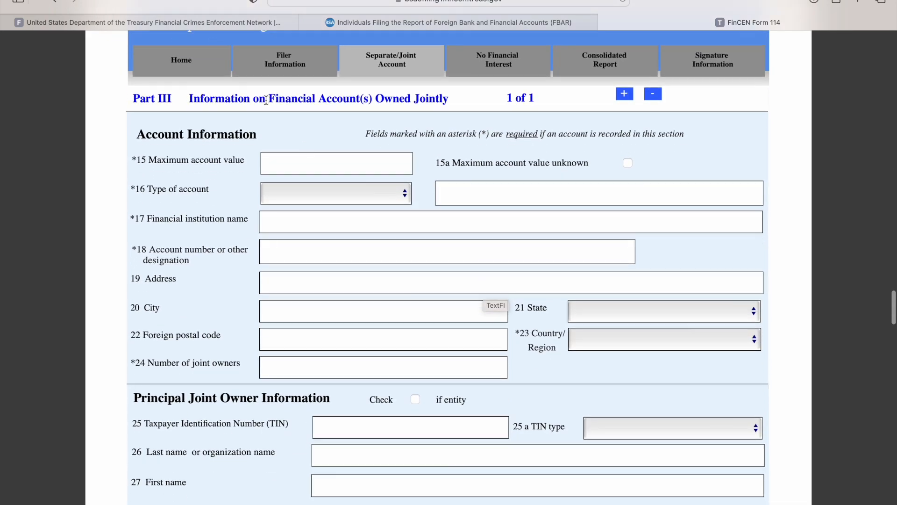
scroll(239, 140, "up", 2)
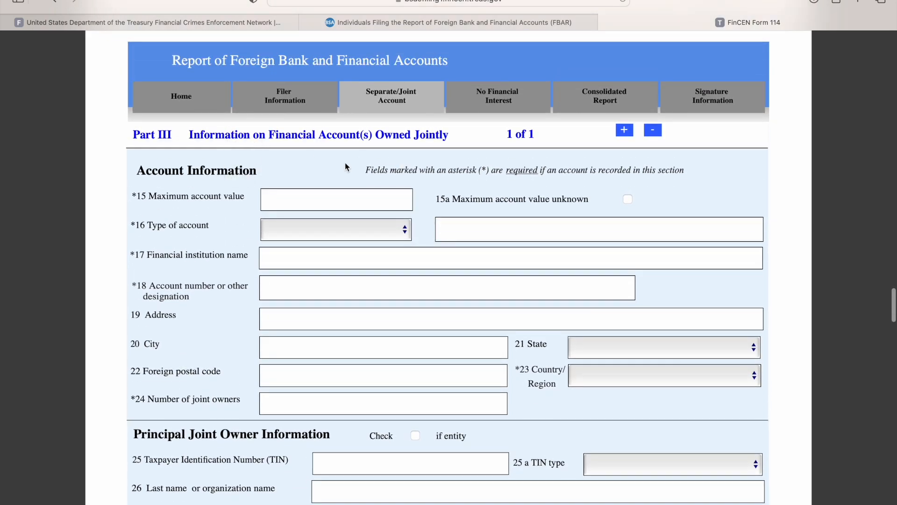
scroll(326, 167, "up", 15)
scroll(325, 169, "down", 15)
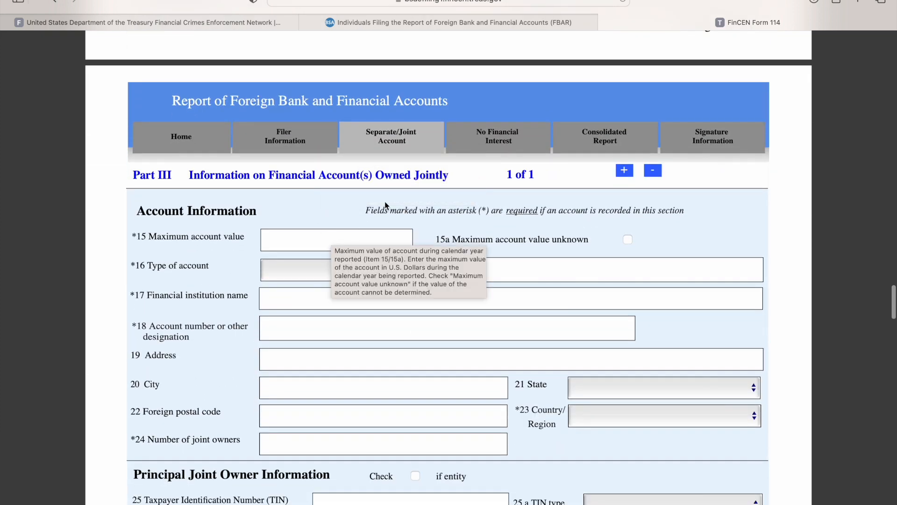
left_click(326, 243)
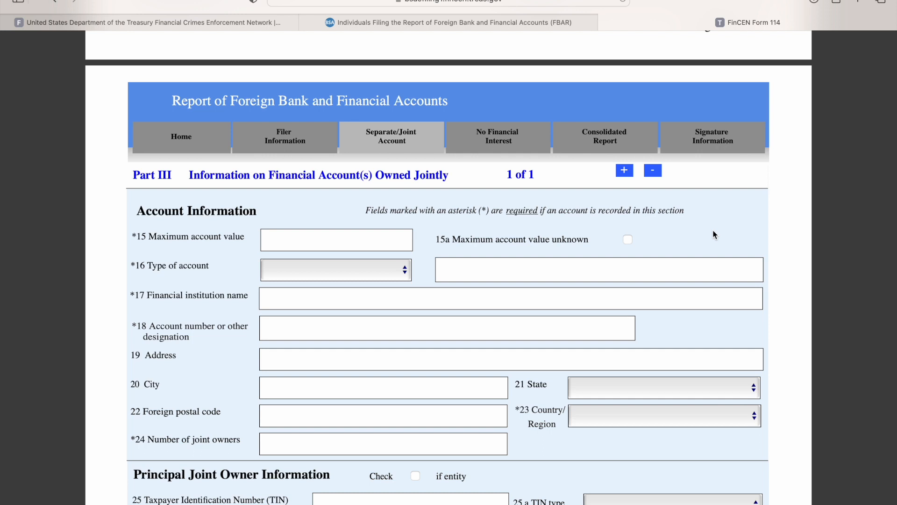
type("2")
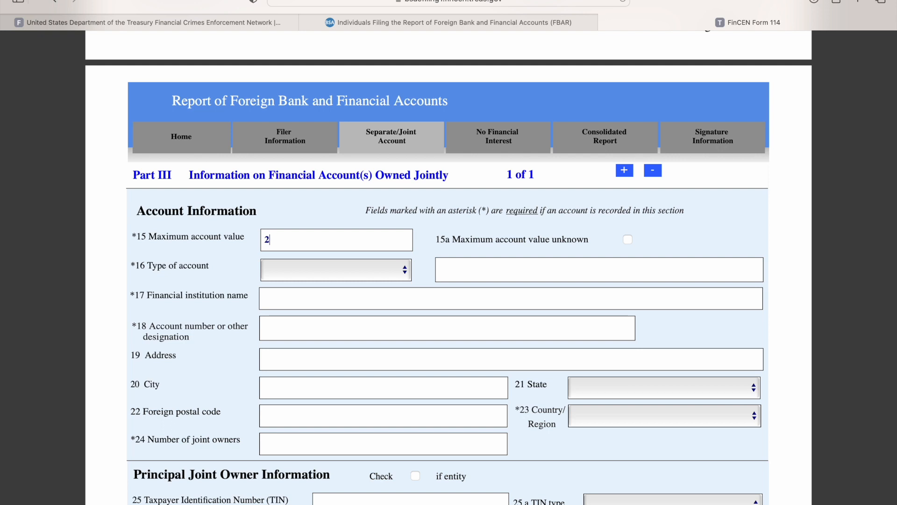
type("50")
key("BackSpace")
type("000")
left_click(368, 270)
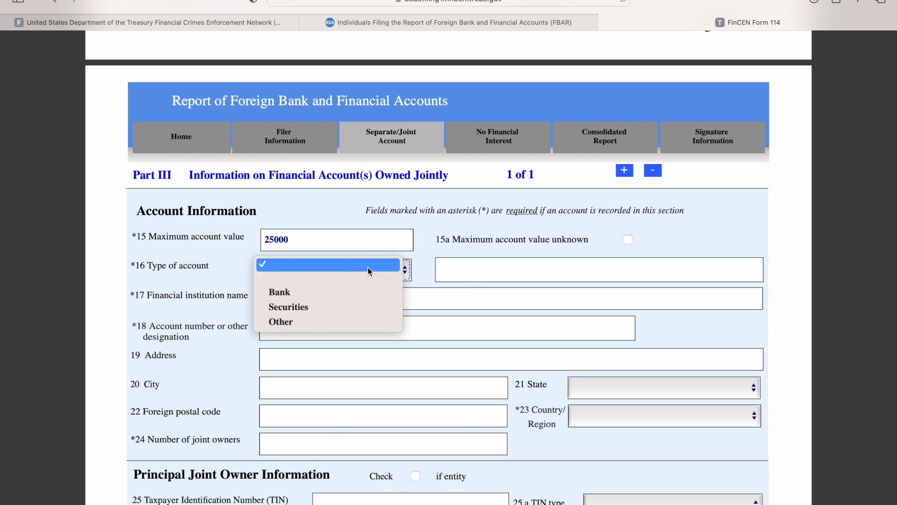
left_click(334, 297)
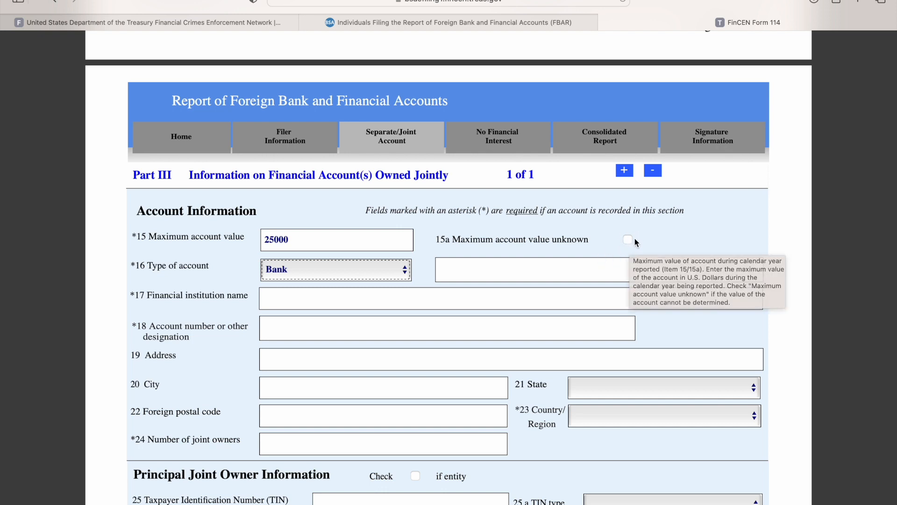
- Enter Bank of the Moon as the joint account's financial institution name and fill in its account number
left_click(306, 301)
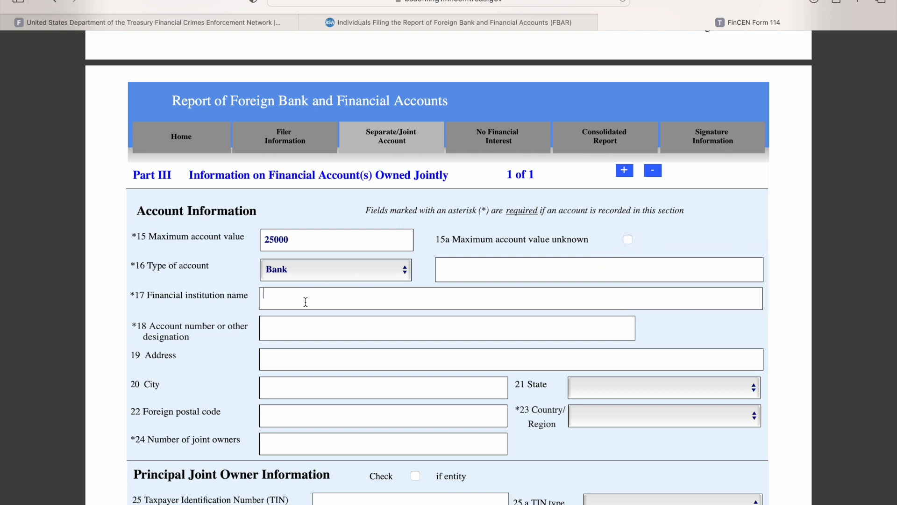
type("Bank of the Moon")
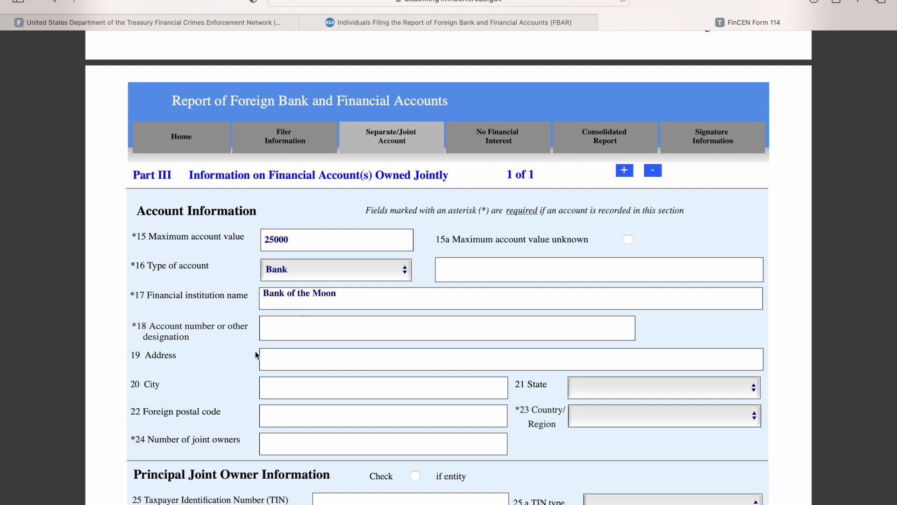
key("Tab")
type("999999999")
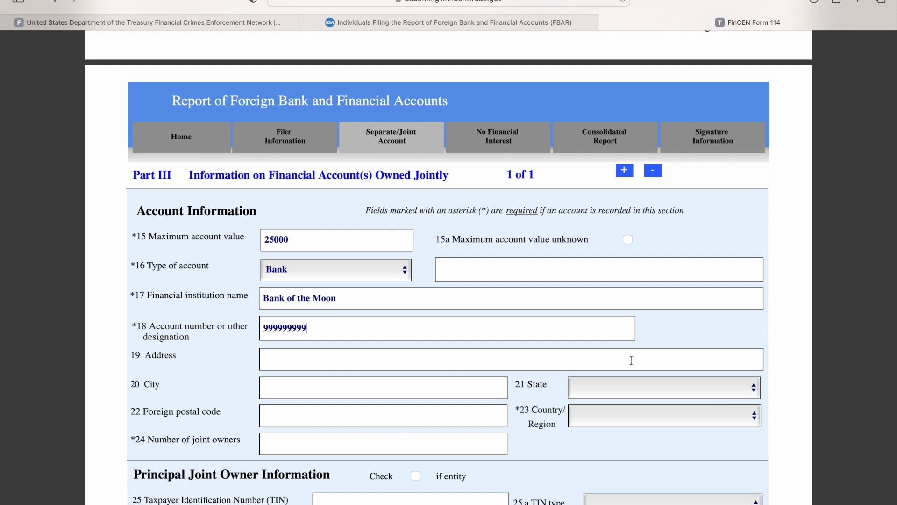
scroll(479, 395, "down", 3)
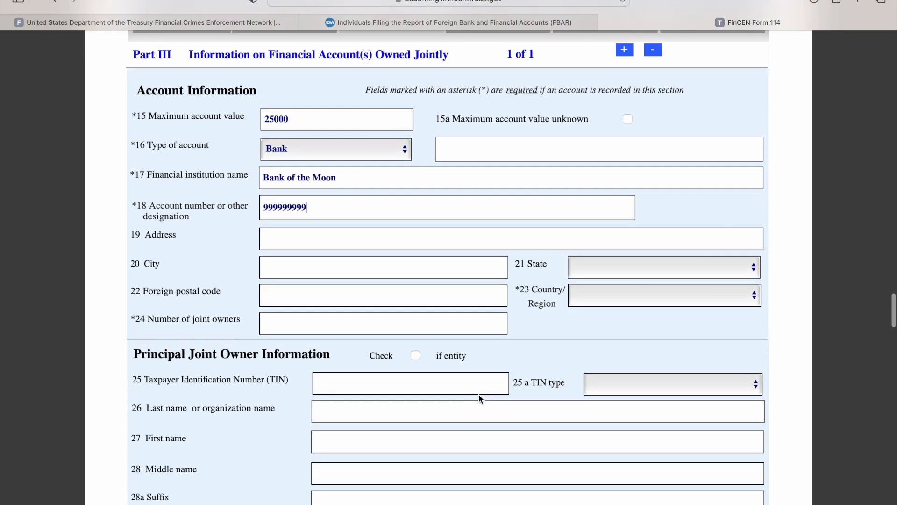
- Review the Principal Joint Owner Information items in Part III, including the available TIN type options
scroll(479, 395, "down", 1)
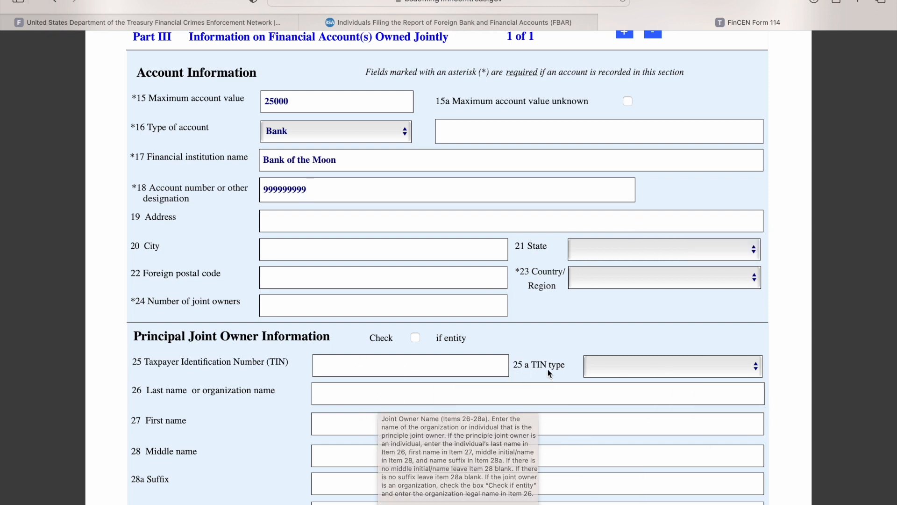
left_click(616, 364)
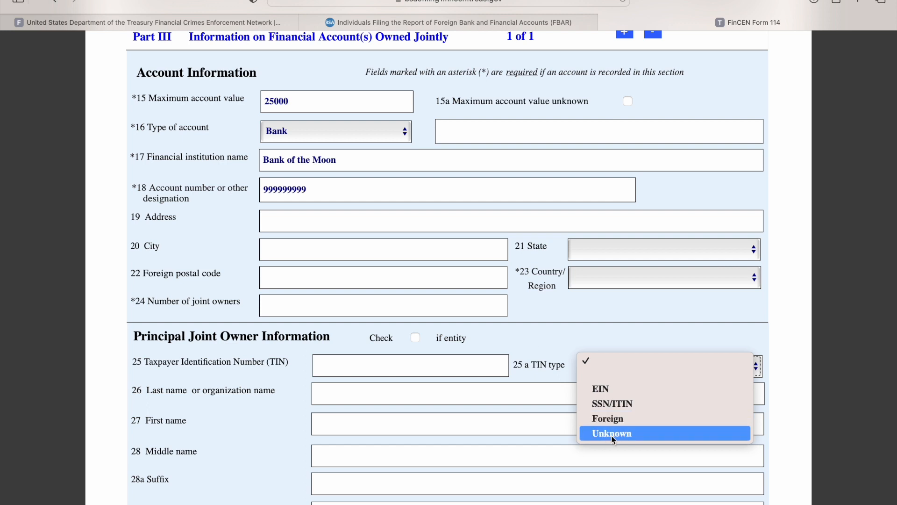
left_click(537, 344)
scroll(537, 343, "down", 3)
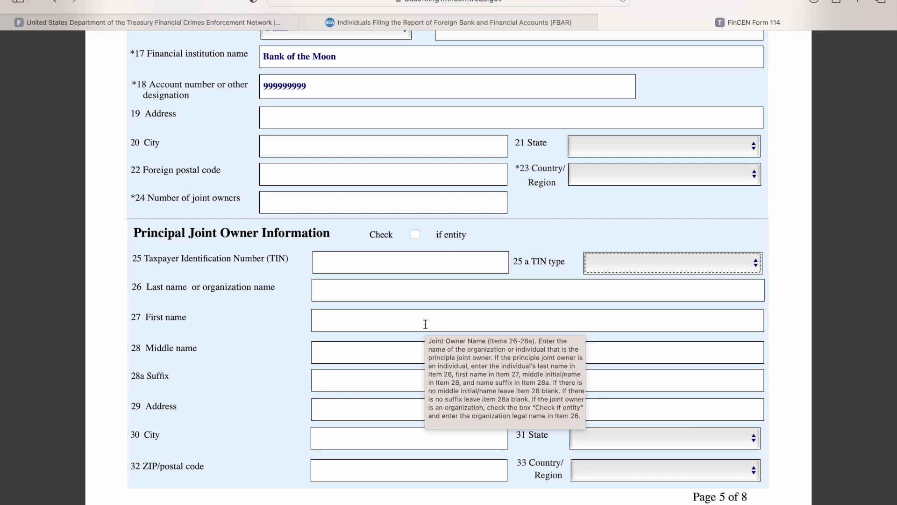
scroll(426, 324, "down", 5)
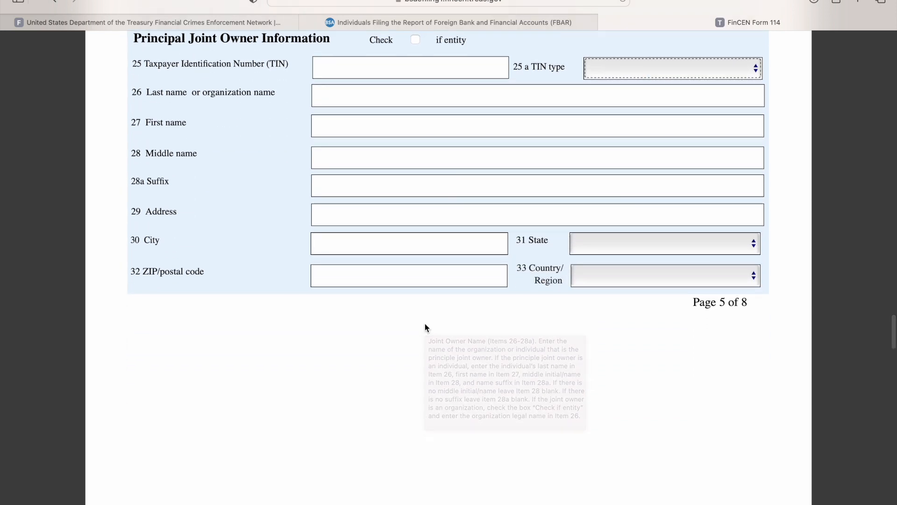
scroll(424, 323, "up", 4)
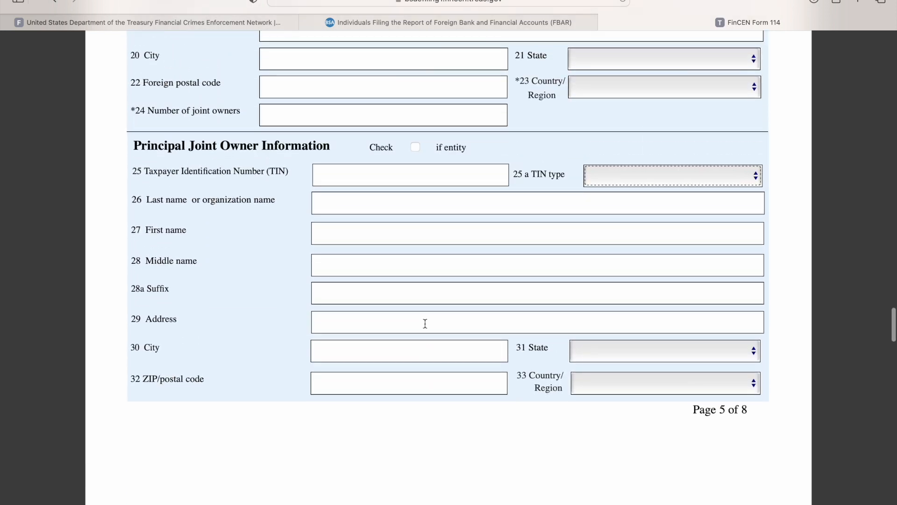
- In Part IV, for the account without financial interest, set the maximum account value to 60000 and the account type to Securities
scroll(425, 323, "down", 5)
scroll(425, 324, "down", 5)
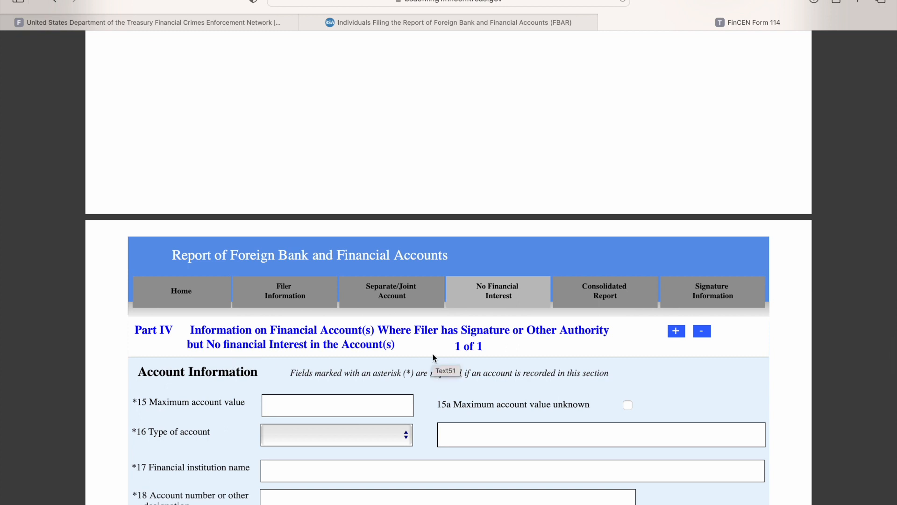
scroll(447, 372, "down", 2)
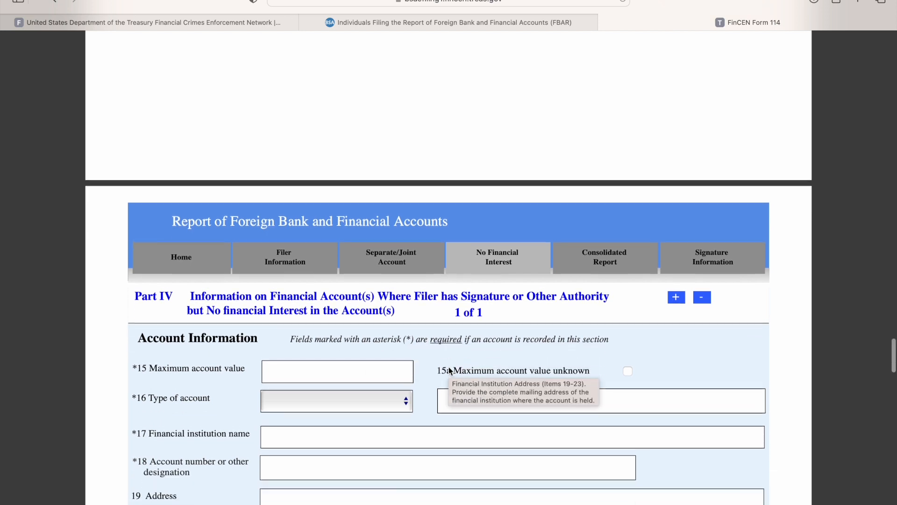
scroll(450, 335, "down", 3)
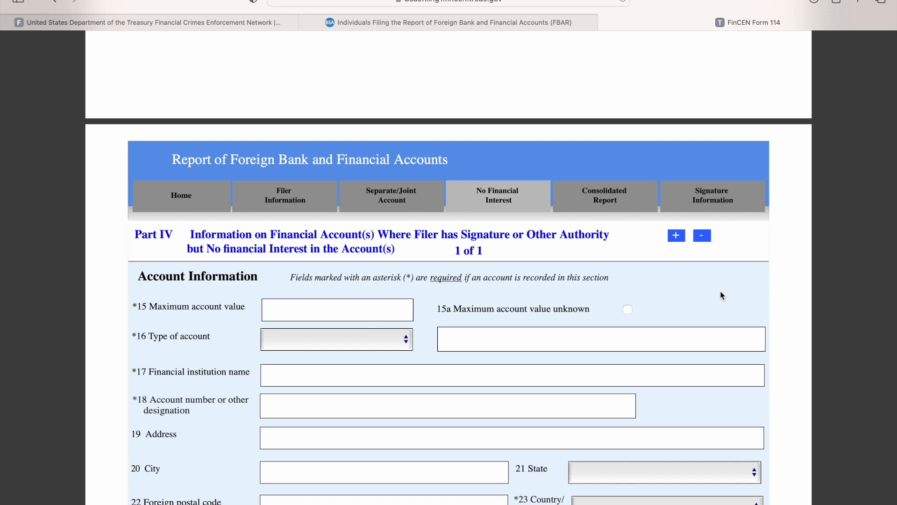
scroll(656, 335, "down", 5)
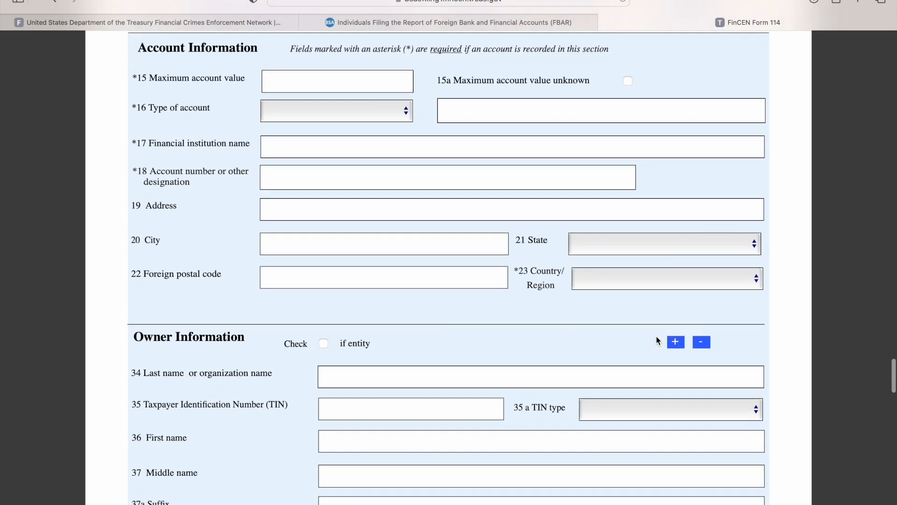
scroll(626, 336, "up", 2)
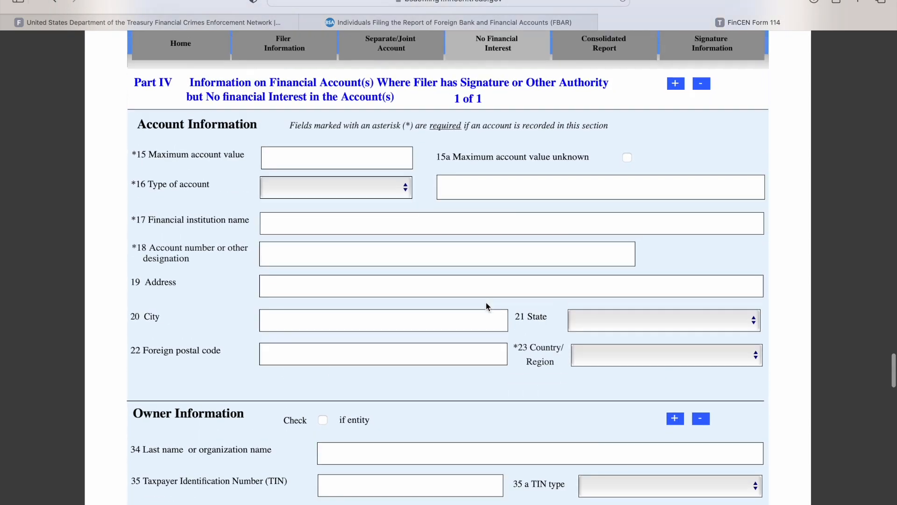
left_click(313, 159)
type("6")
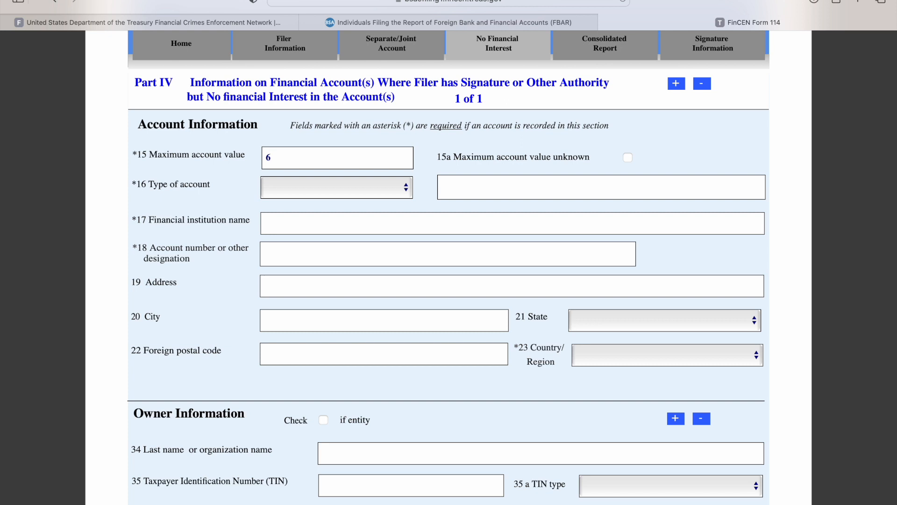
type("0000")
left_click(329, 195)
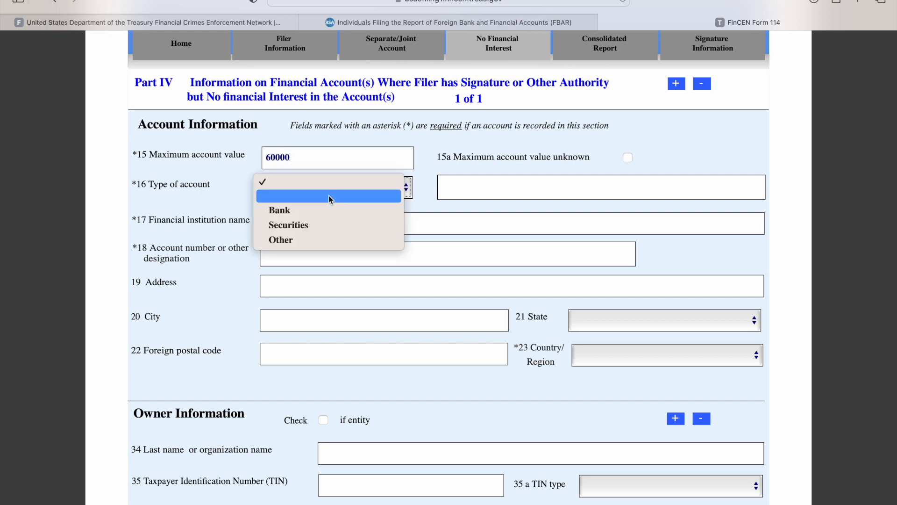
left_click(332, 226)
- Enter Brokerage of Penguins as the Part IV account's financial institution name and fill in its account number
left_click(293, 219)
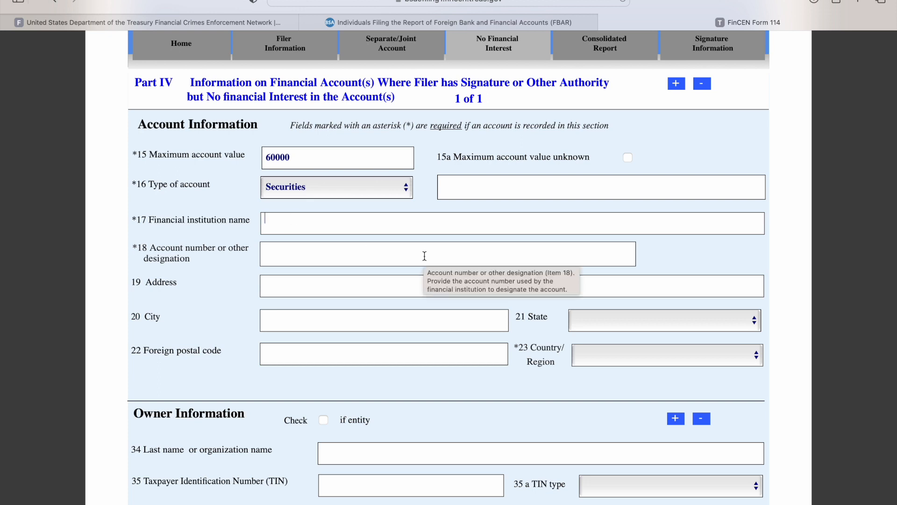
type("Brokerage of Penguins")
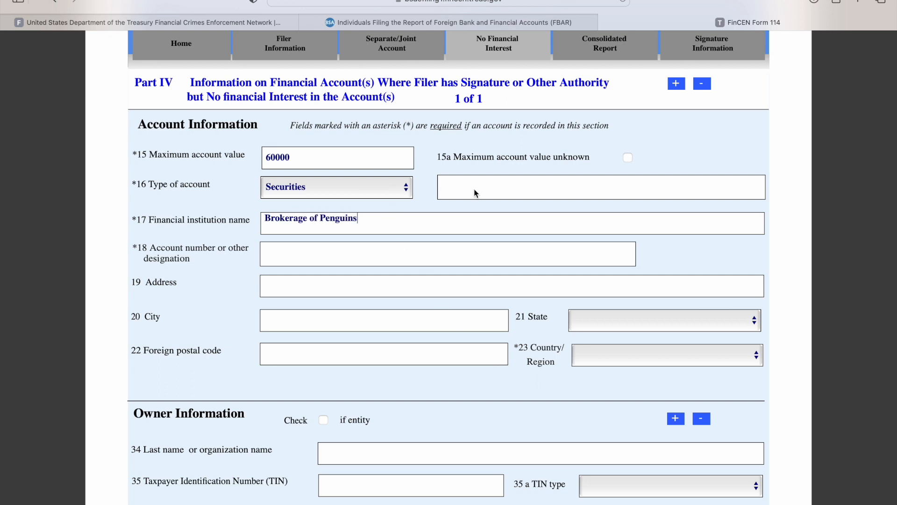
left_click(319, 252)
type("8888888")
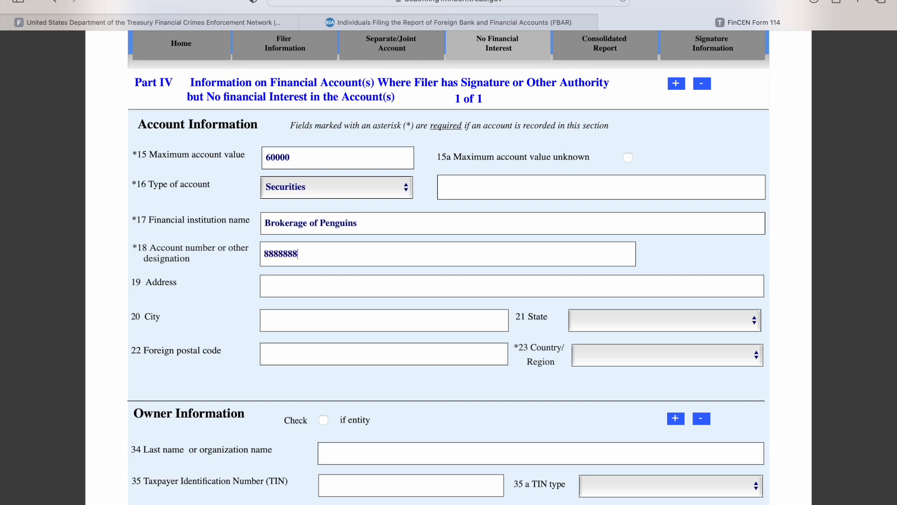
- Review the Owner Information items in Part IV and the help text for the account owner name
scroll(427, 335, "down", 4)
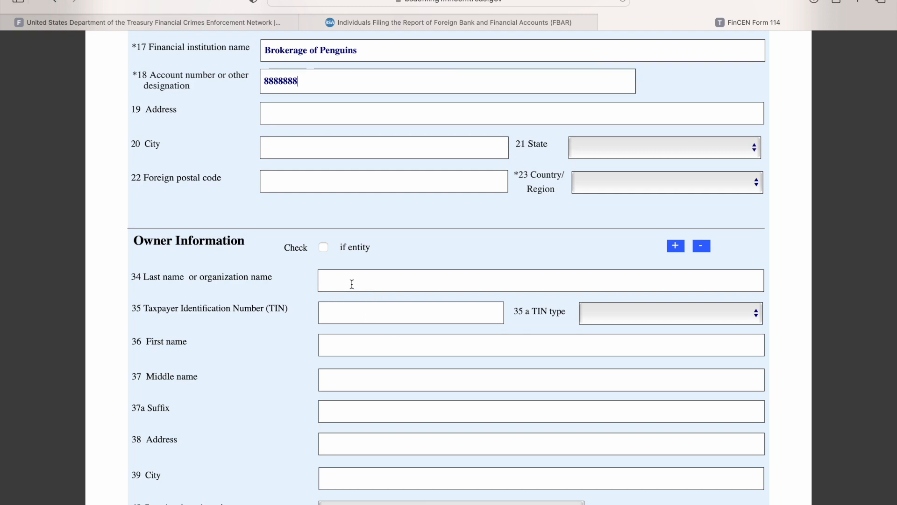
scroll(352, 283, "up", 4)
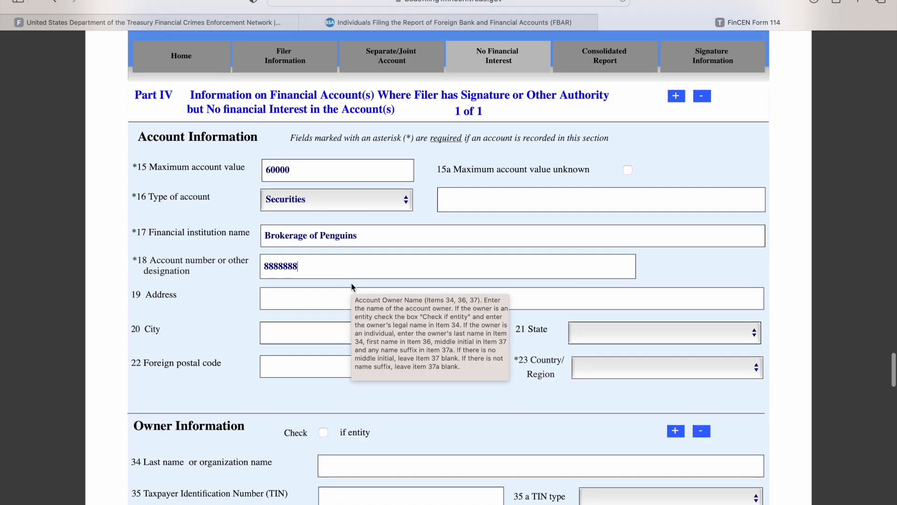
scroll(371, 286, "down", 1)
scroll(368, 291, "down", 2)
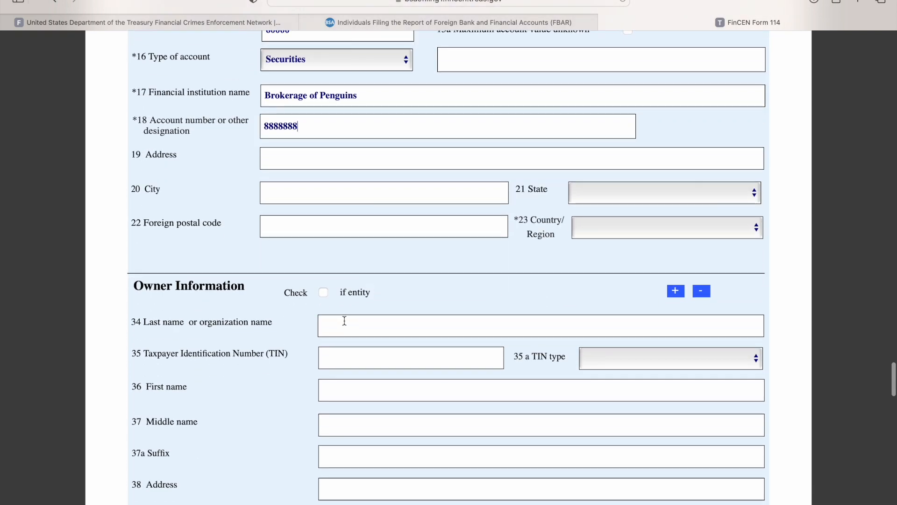
mouse_move(343, 321)
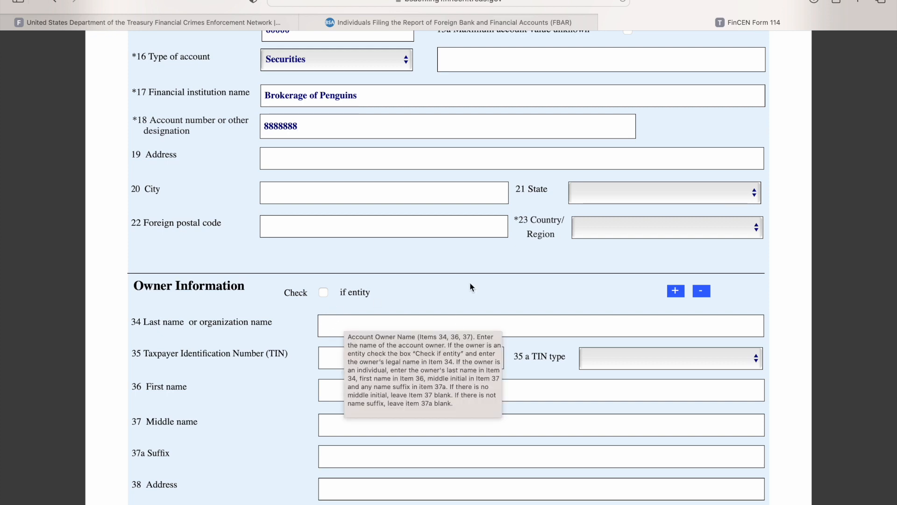
scroll(445, 341, "down", 10)
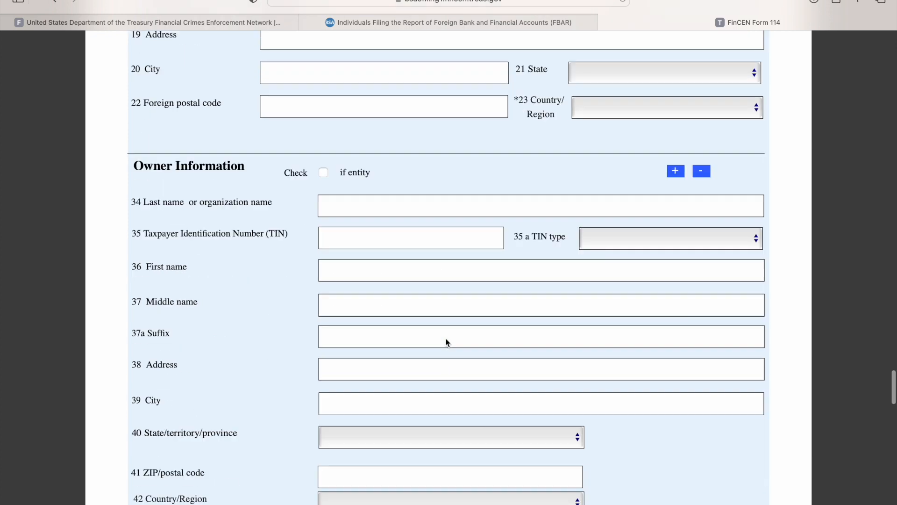
- Examine the consolidated report section in Part V, including its account type options and owner information items
scroll(445, 341, "down", 2)
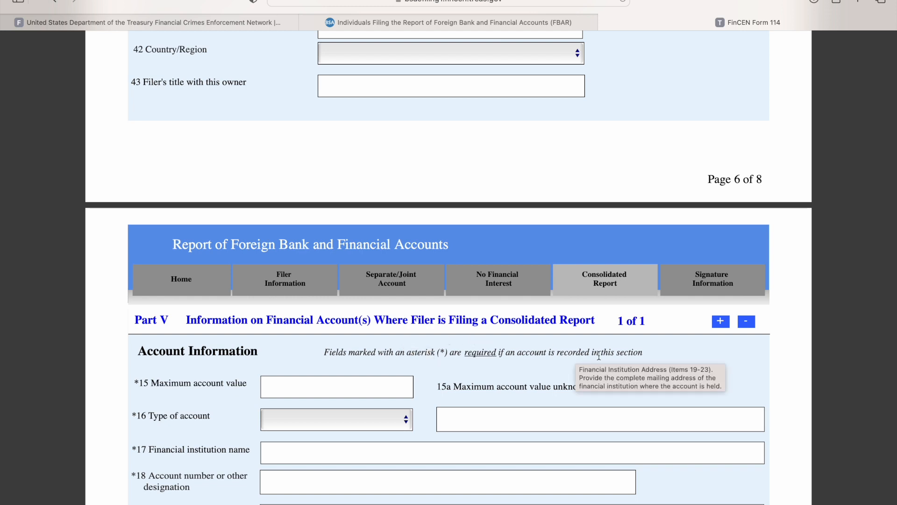
scroll(598, 355, "down", 2)
scroll(449, 266, "down", 2)
left_click(349, 296)
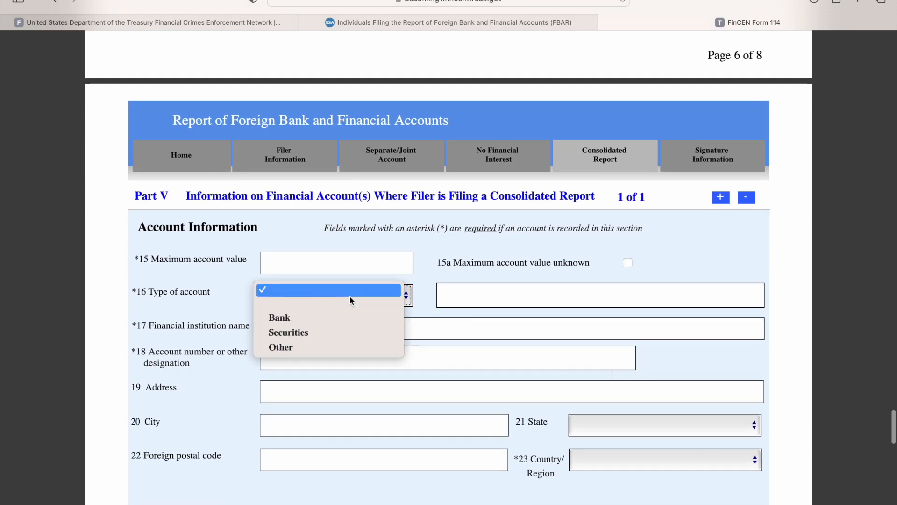
left_click(704, 255)
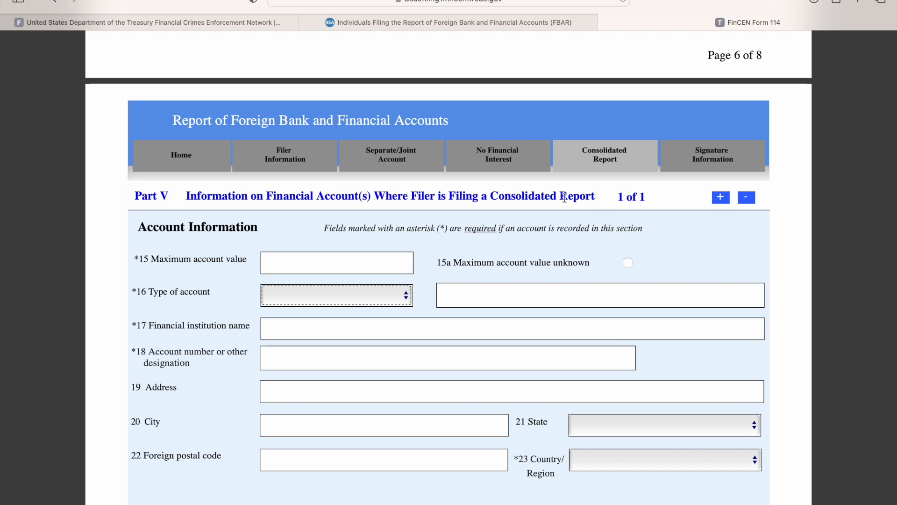
scroll(378, 344, "down", 10)
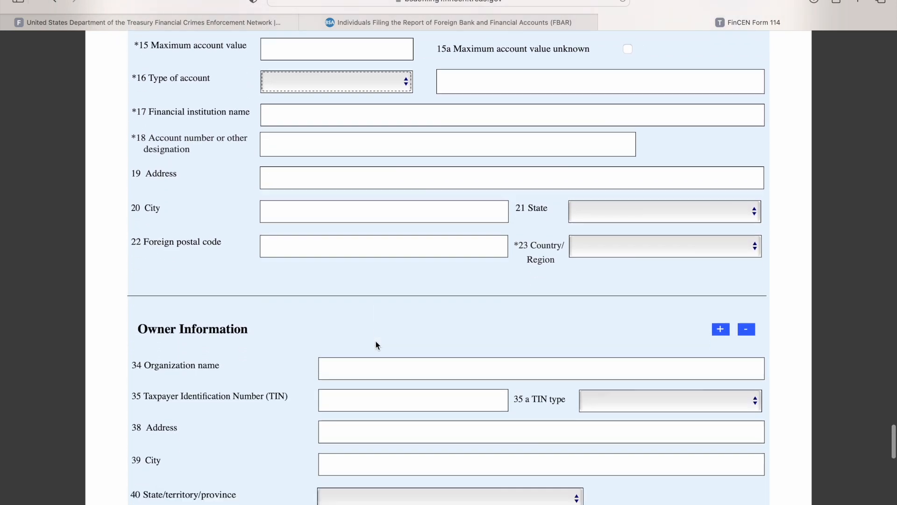
- In the Signature section, enter self as the filer title
scroll(377, 345, "down", 6)
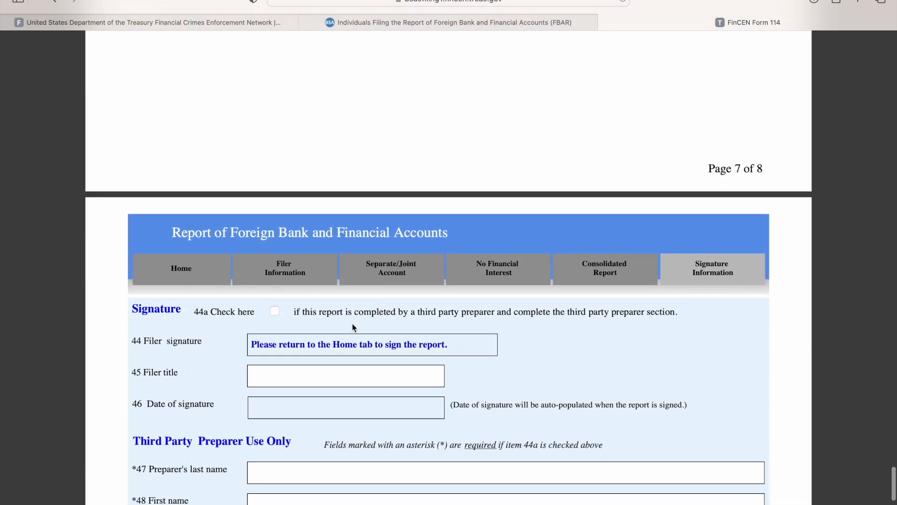
scroll(327, 340, "down", 4)
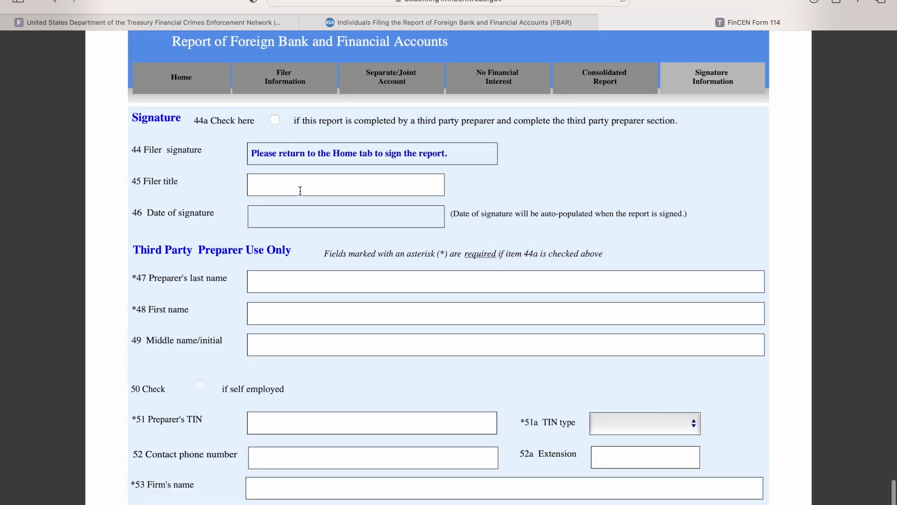
scroll(298, 184, "up", 2)
scroll(300, 192, "down", 1)
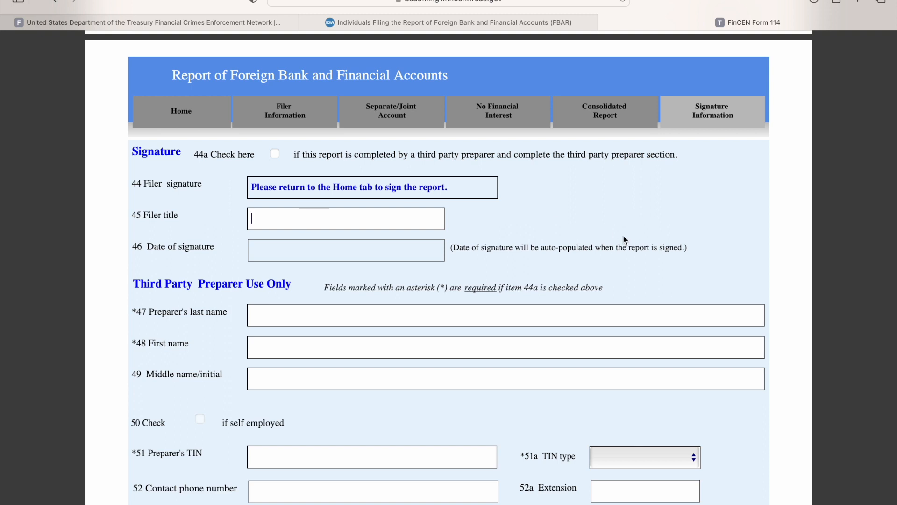
type("self")
- Go past the third party preparer items back to the form's home section, try to sign the form, and dismiss the validation message
scroll(300, 326, "down", 5)
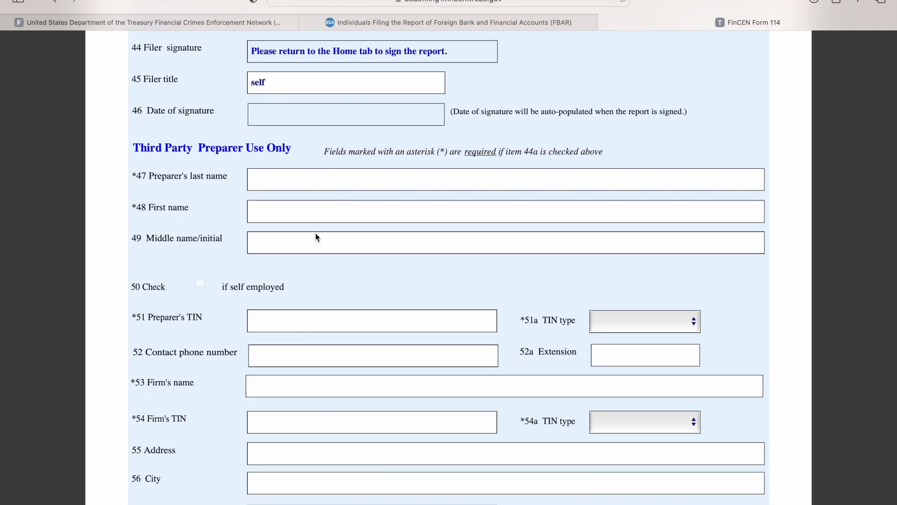
scroll(302, 326, "down", 5)
scroll(302, 326, "down", 2)
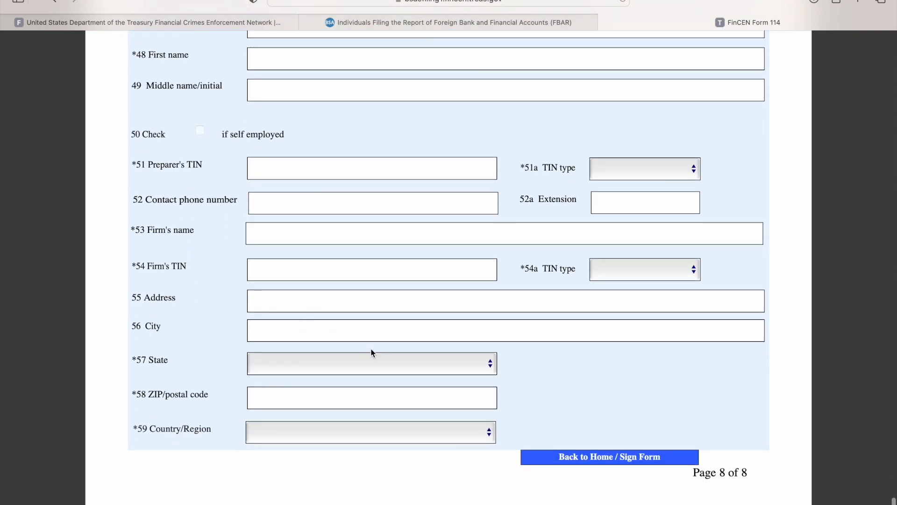
left_click(565, 458)
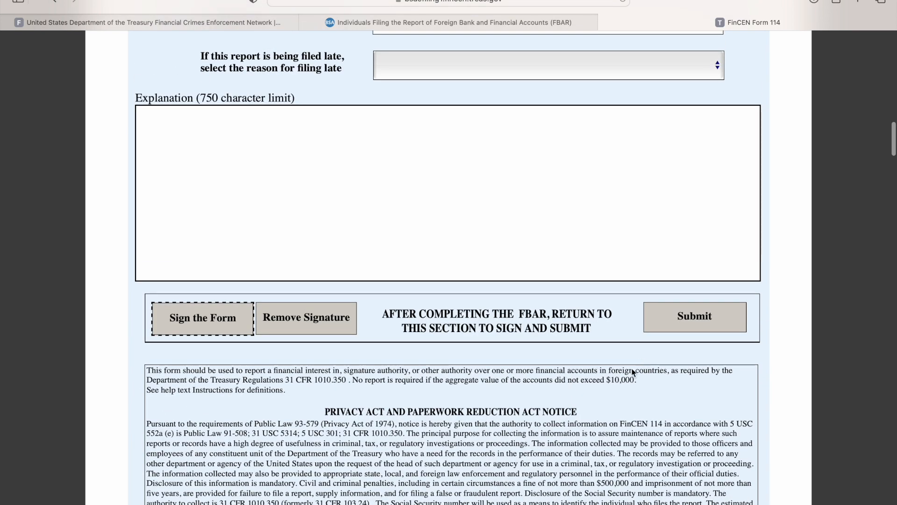
left_click(187, 325)
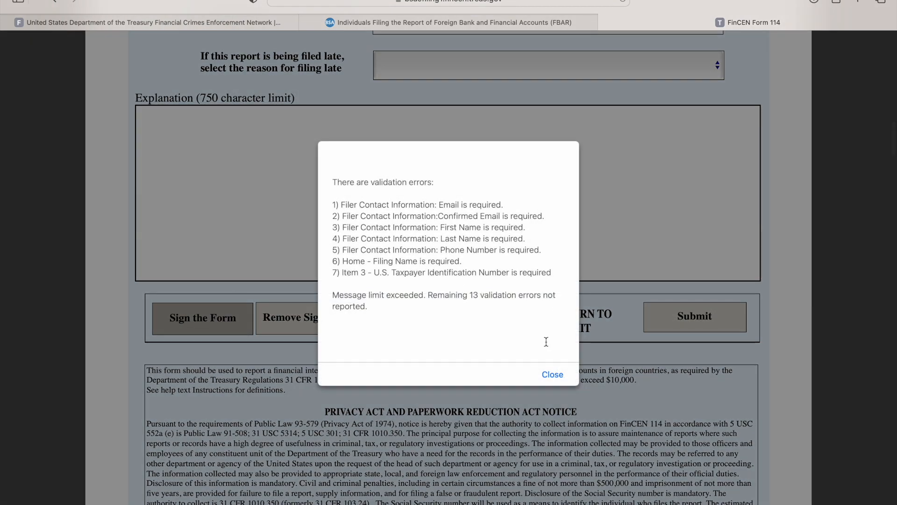
left_click(560, 374)
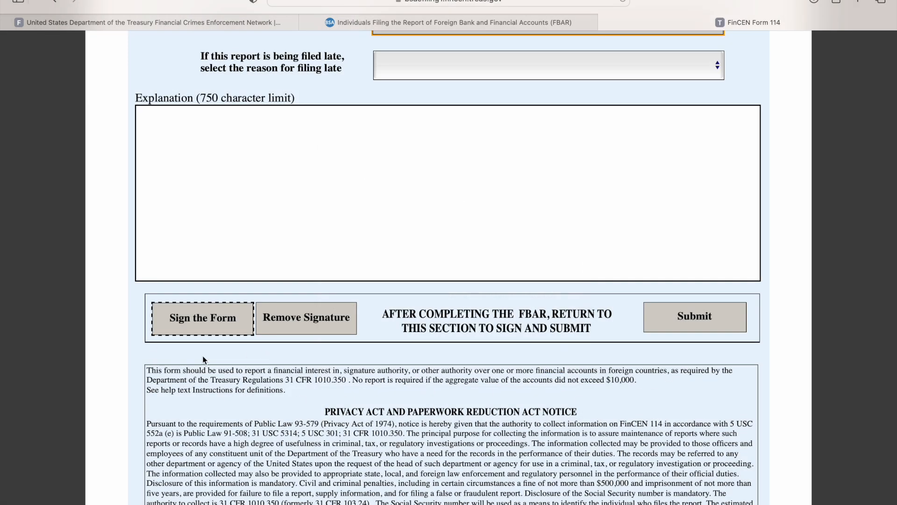